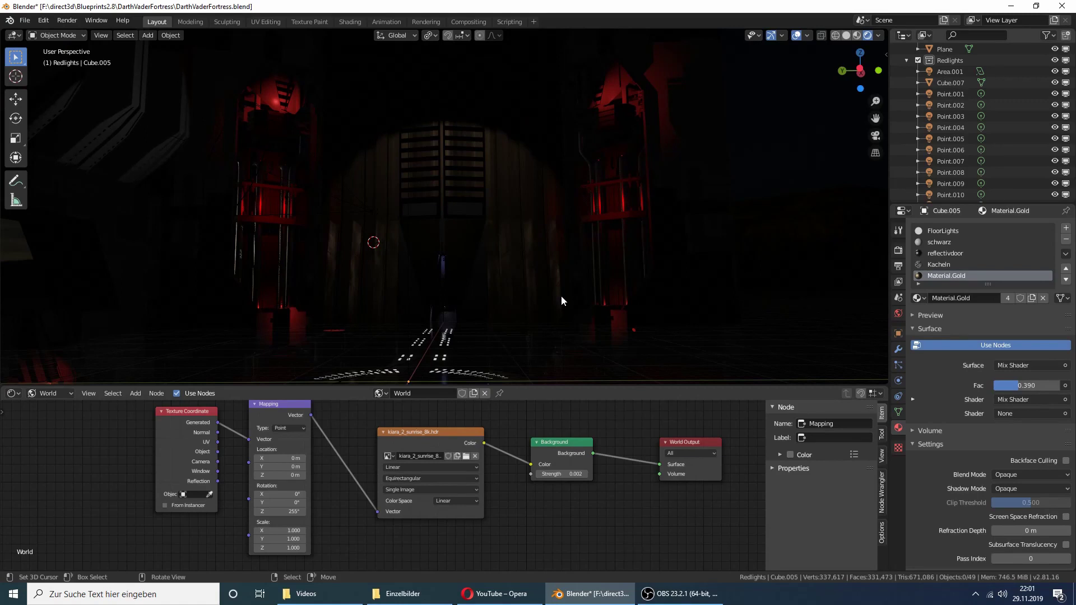
- Orbit around the hall past the pyramid and red structure, ending looking down on the floor markings
{"action": "middle_click_drag", "start_coordinate": [561, 296], "coordinate": [540, 302]}
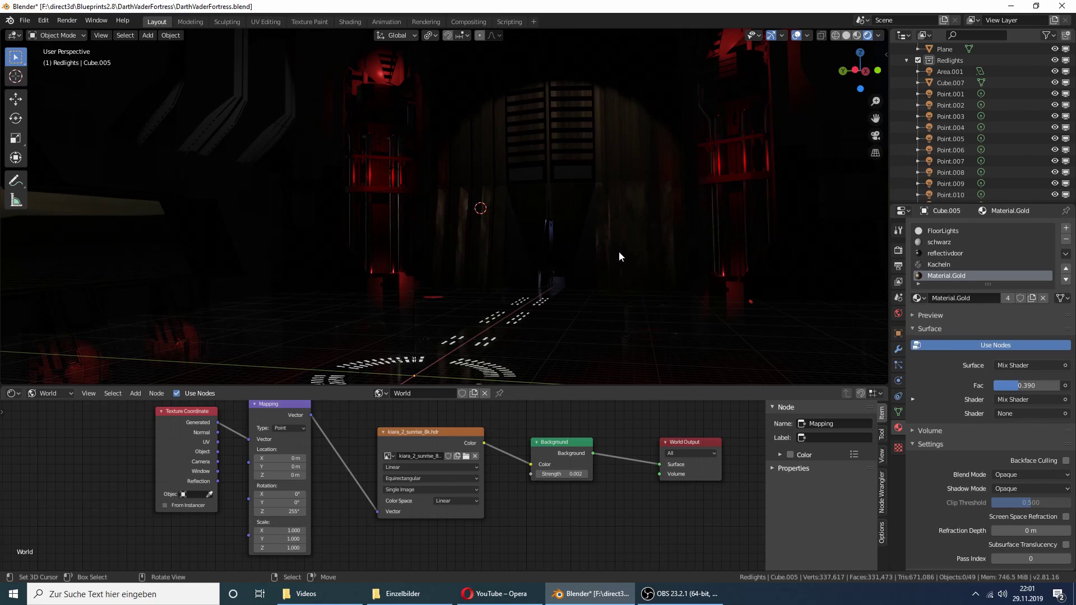
{"action": "mouse_move", "coordinate": [631, 251]}
{"action": "middle_mouse_down"}
{"action": "mouse_move", "coordinate": [601, 250]}
{"action": "mouse_move", "coordinate": [601, 267]}
{"action": "mouse_move", "coordinate": [419, 244]}
{"action": "mouse_move", "coordinate": [406, 257]}
{"action": "middle_mouse_up"}
{"action": "mouse_move", "coordinate": [313, 265]}
{"action": "middle_mouse_down"}
{"action": "mouse_move", "coordinate": [310, 249]}
{"action": "mouse_move", "coordinate": [288, 283]}
{"action": "middle_mouse_up"}
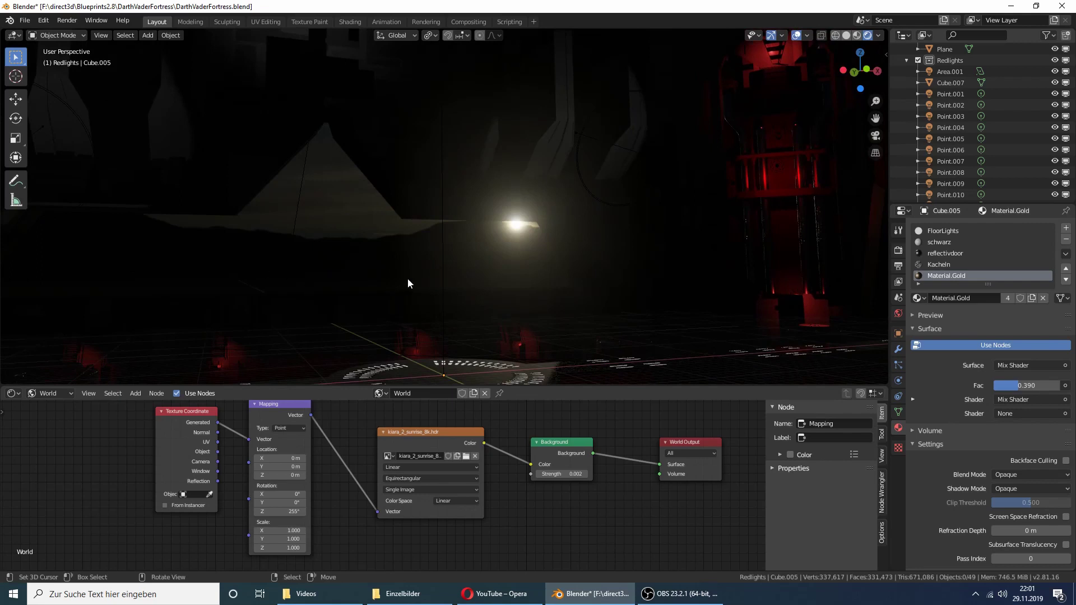
{"action": "middle_click_drag", "start_coordinate": [408, 278], "coordinate": [421, 274]}
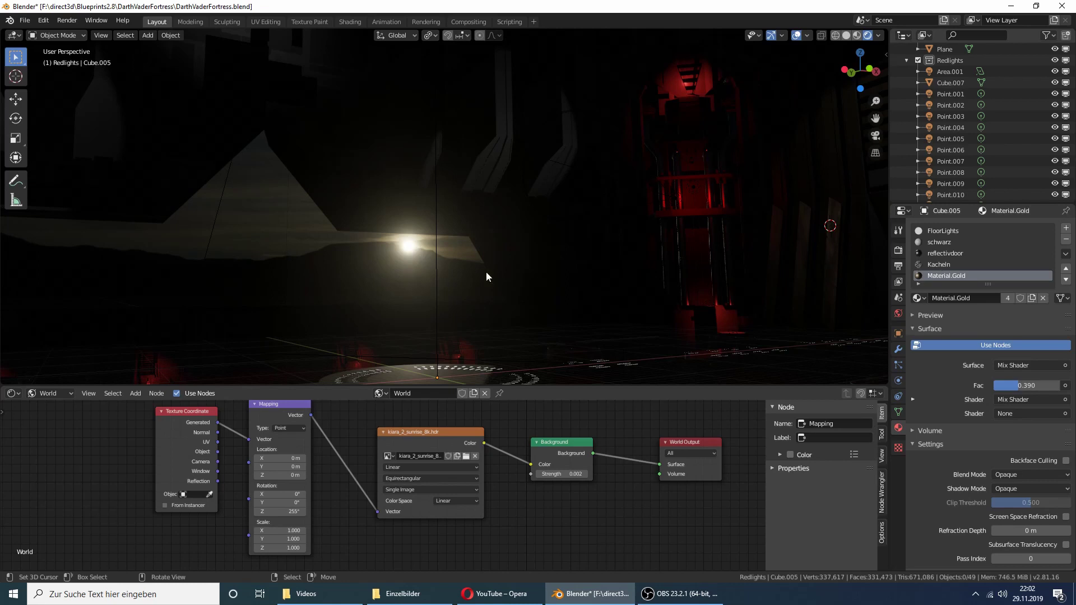
{"action": "middle_click_drag", "start_coordinate": [487, 273], "coordinate": [549, 260]}
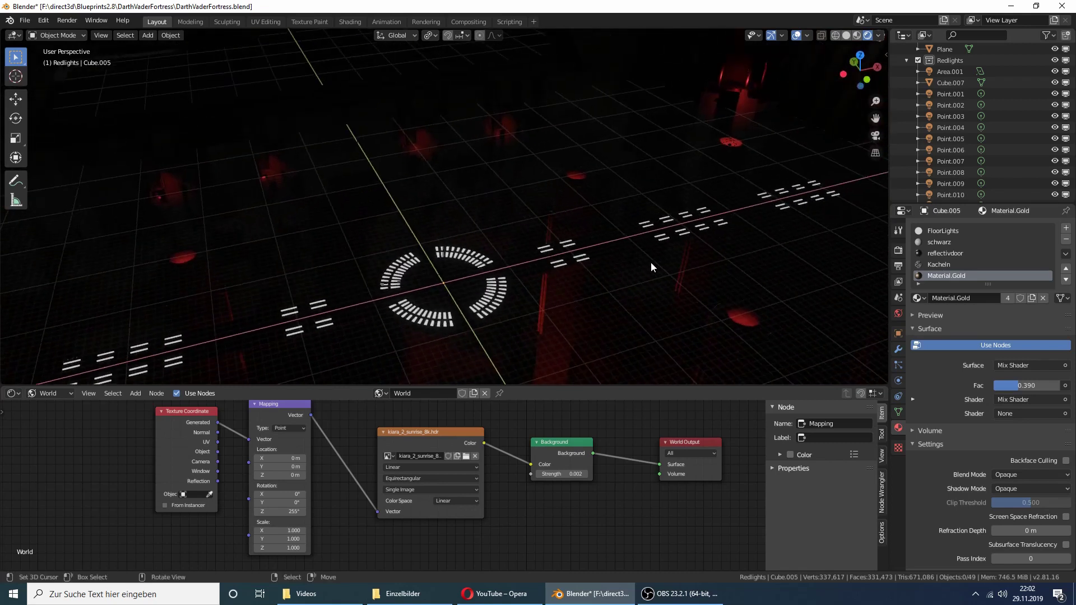
- Lower and zoom the view near floor level, turning toward the door and red pillars
{"action": "middle_click_drag", "start_coordinate": [650, 261], "coordinate": [633, 231]}
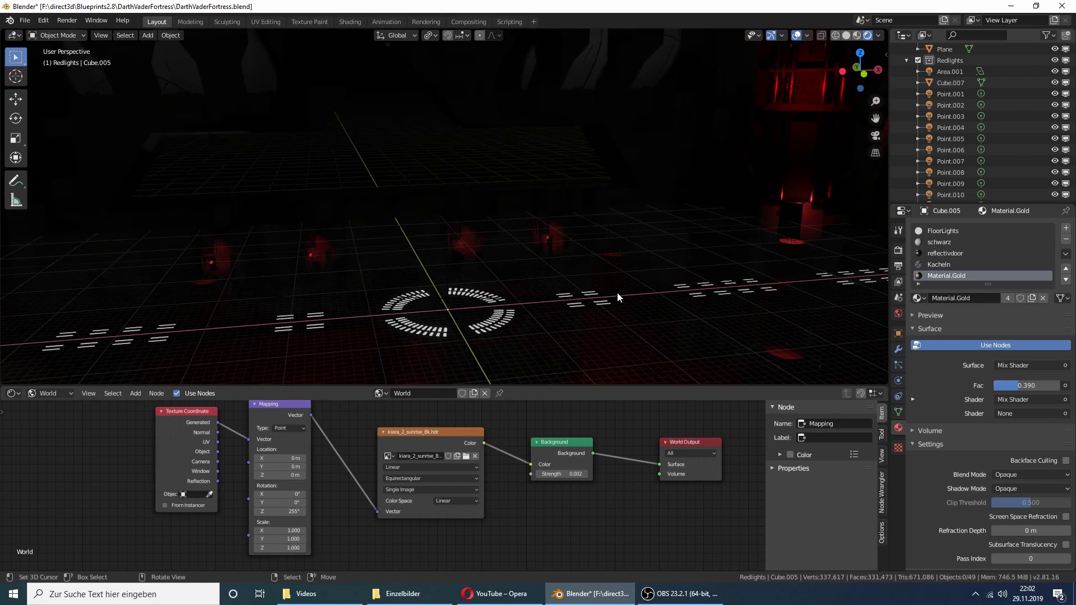
{"action": "middle_click_drag", "start_coordinate": [618, 297], "coordinate": [629, 320]}
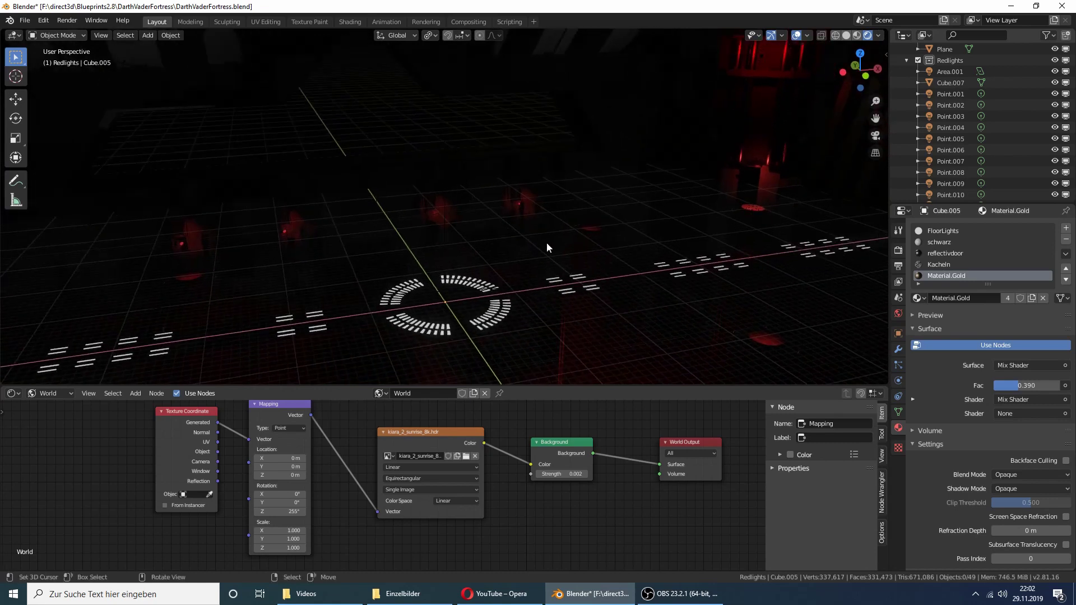
{"action": "middle_click_drag", "start_coordinate": [547, 244], "coordinate": [485, 223]}
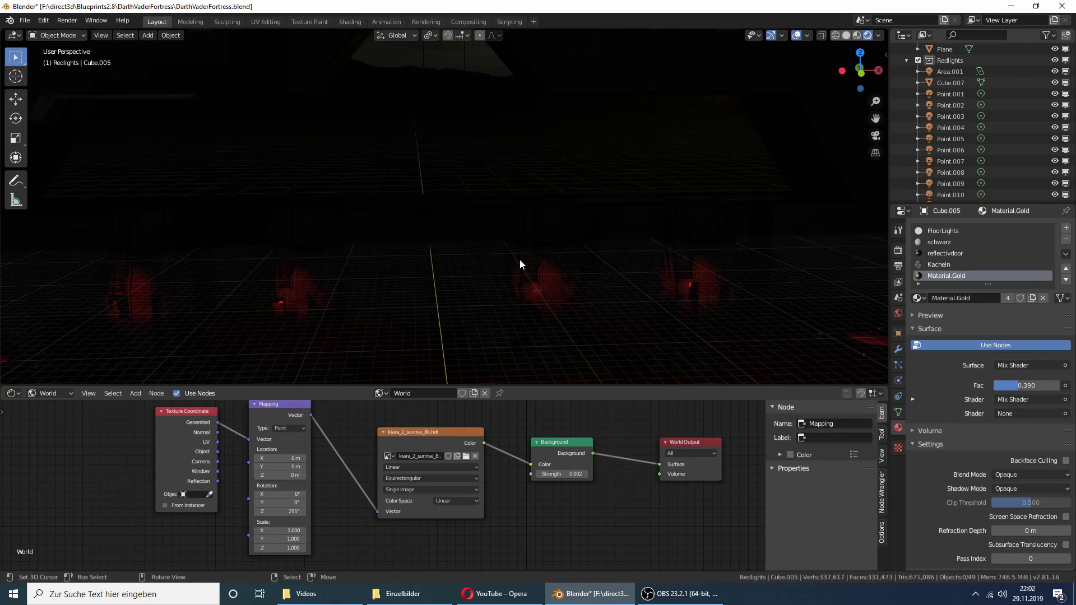
{"action": "scroll", "coordinate": [527, 273], "scroll_direction": "down", "scroll_amount": 2}
{"action": "scroll", "coordinate": [524, 274], "scroll_direction": "down", "scroll_amount": 1}
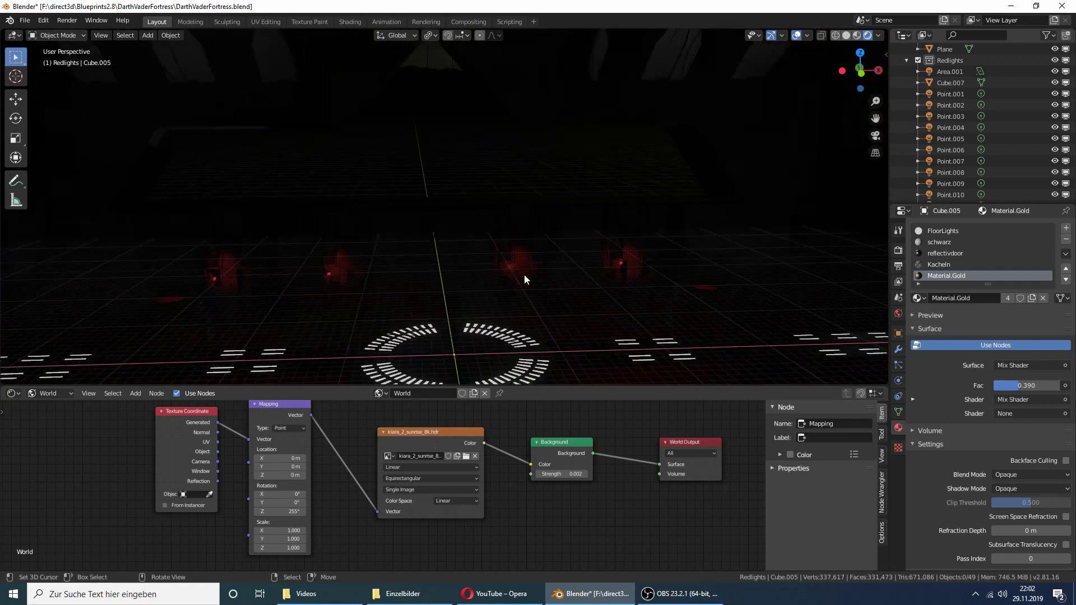
{"action": "middle_click_drag", "start_coordinate": [523, 274], "coordinate": [503, 237]}
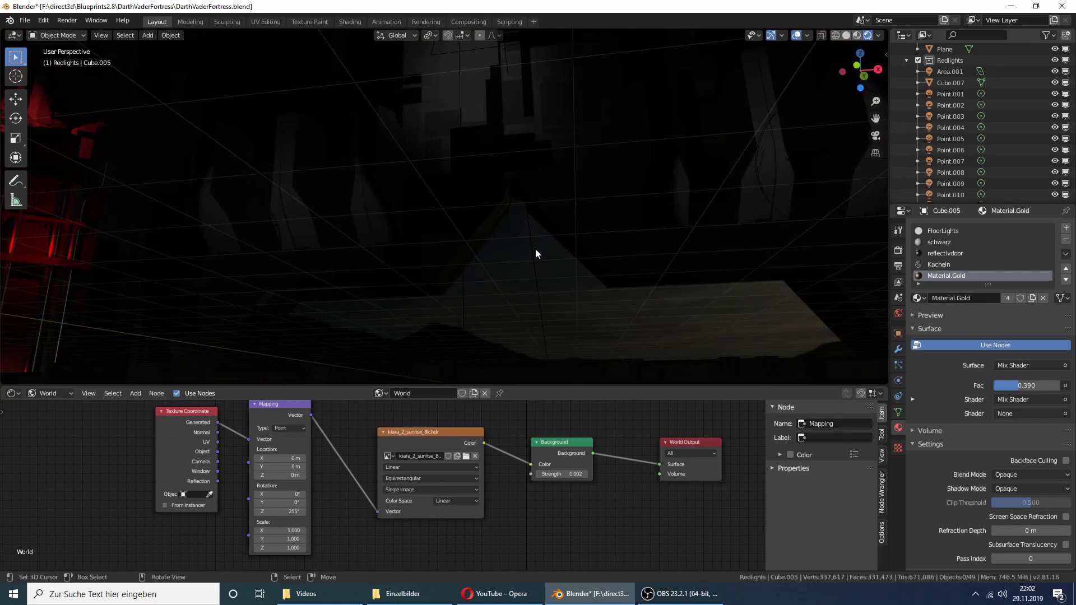
{"action": "mouse_move", "coordinate": [535, 254]}
{"action": "middle_mouse_down"}
{"action": "mouse_move", "coordinate": [670, 270]}
{"action": "mouse_move", "coordinate": [639, 258]}
{"action": "mouse_move", "coordinate": [514, 277]}
{"action": "middle_mouse_up"}
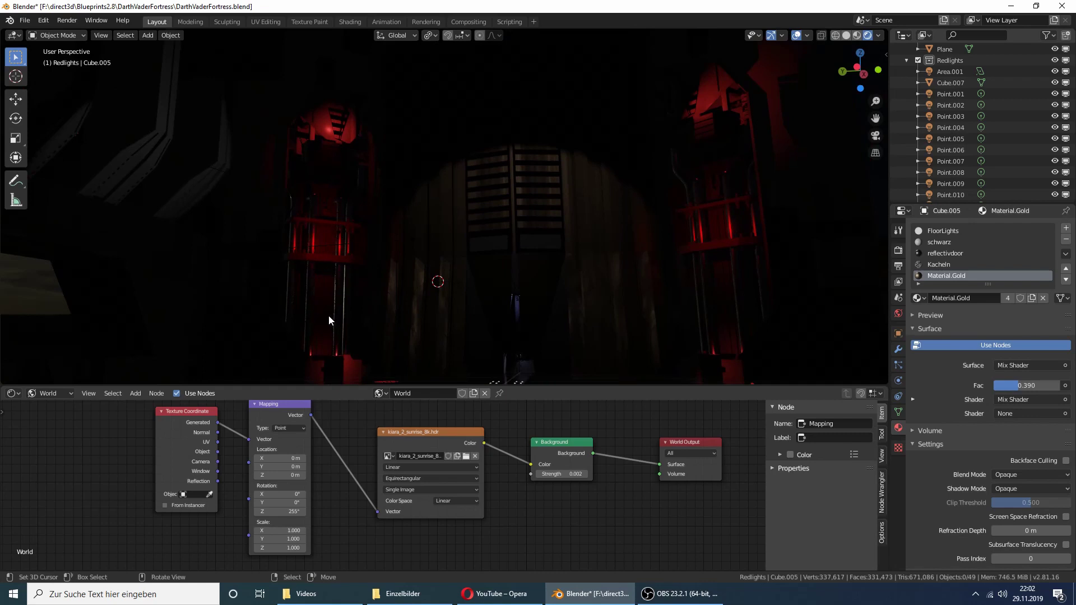
- Swing over the lit floor and settle on a view down the corridor toward the door
{"action": "mouse_move", "coordinate": [530, 297]}
{"action": "middle_mouse_down"}
{"action": "mouse_move", "coordinate": [574, 299]}
{"action": "mouse_move", "coordinate": [604, 285]}
{"action": "middle_mouse_up"}
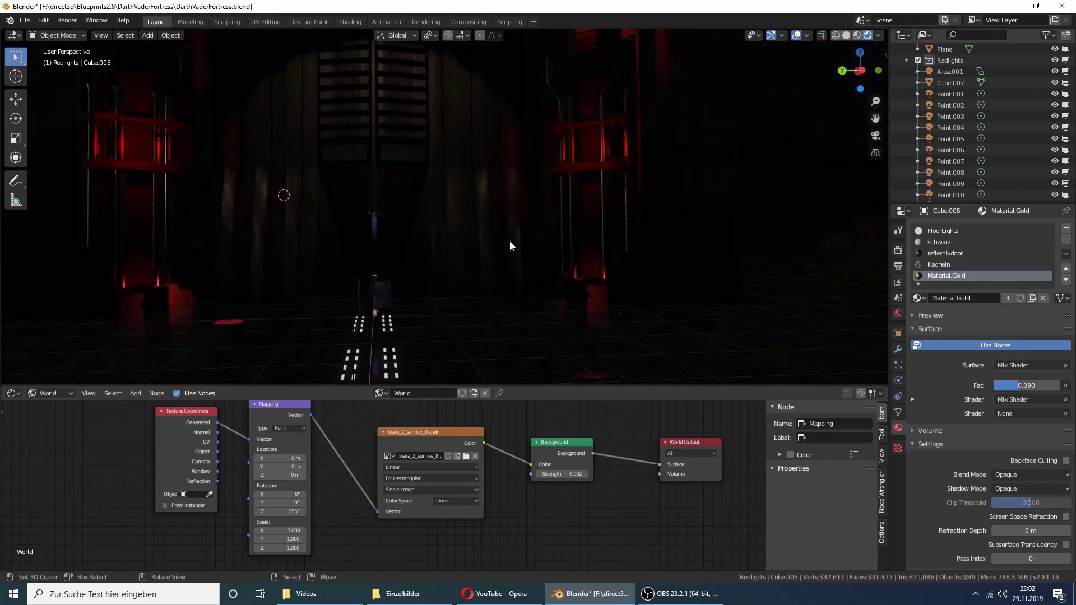
{"action": "middle_click_drag", "start_coordinate": [437, 275], "coordinate": [418, 267]}
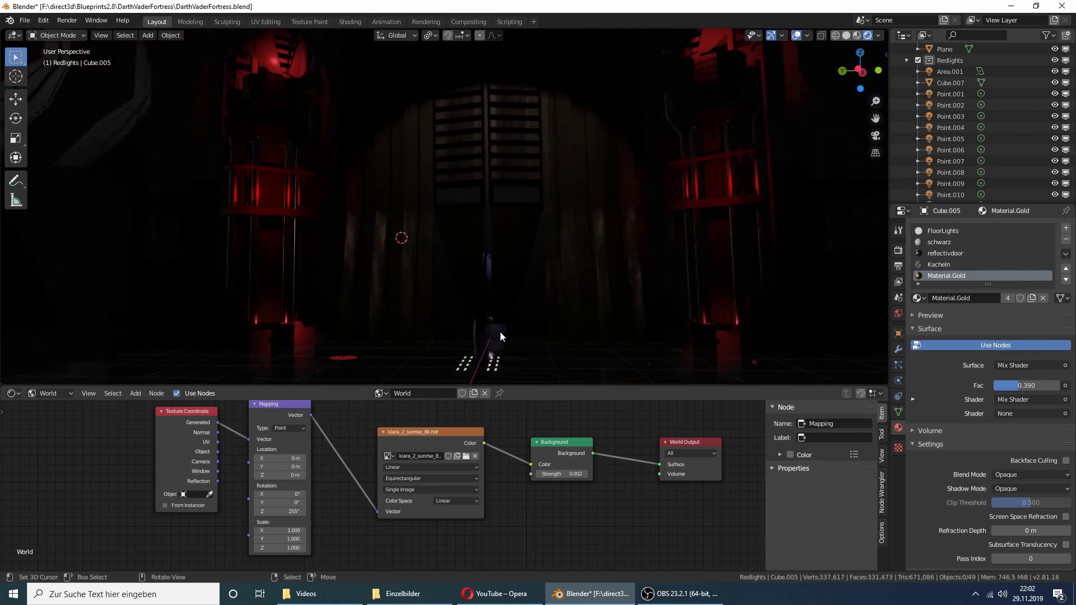
{"action": "middle_click_drag", "start_coordinate": [500, 331], "coordinate": [500, 328]}
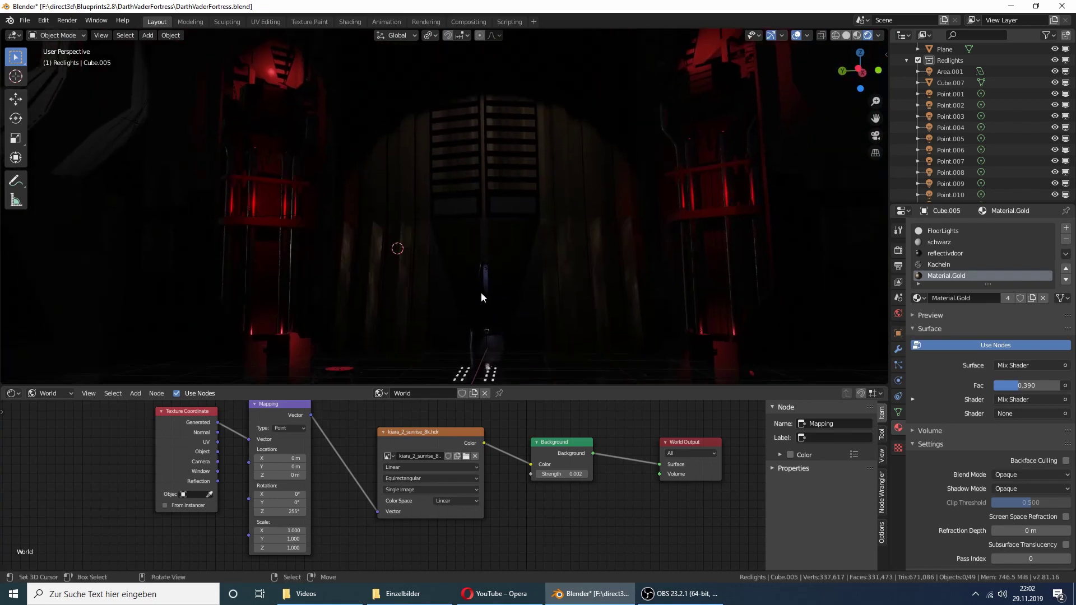
{"action": "mouse_move", "coordinate": [481, 292]}
{"action": "middle_mouse_down"}
{"action": "mouse_move", "coordinate": [332, 341]}
{"action": "mouse_move", "coordinate": [264, 324]}
{"action": "mouse_move", "coordinate": [248, 304]}
{"action": "mouse_move", "coordinate": [302, 284]}
{"action": "middle_mouse_up"}
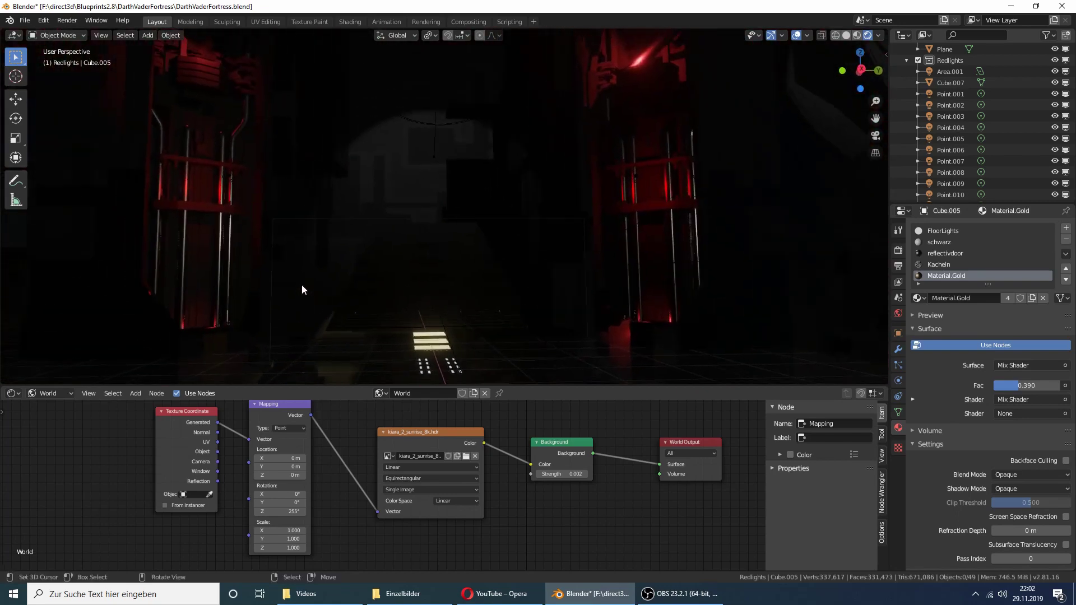
{"action": "middle_click_drag", "start_coordinate": [453, 365], "coordinate": [471, 314]}
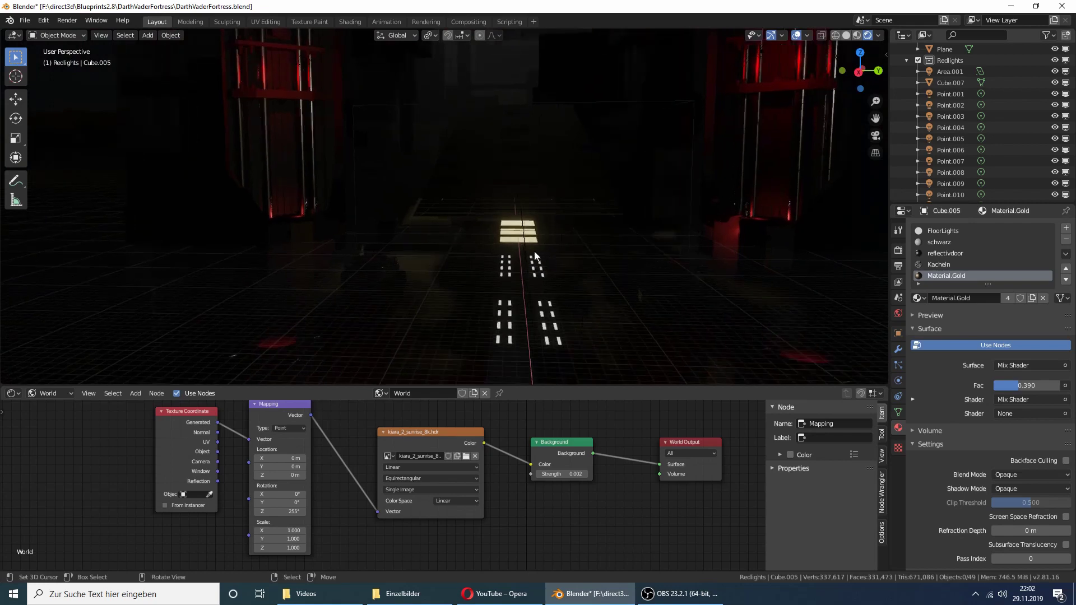
{"action": "middle_click_drag", "start_coordinate": [537, 250], "coordinate": [513, 257]}
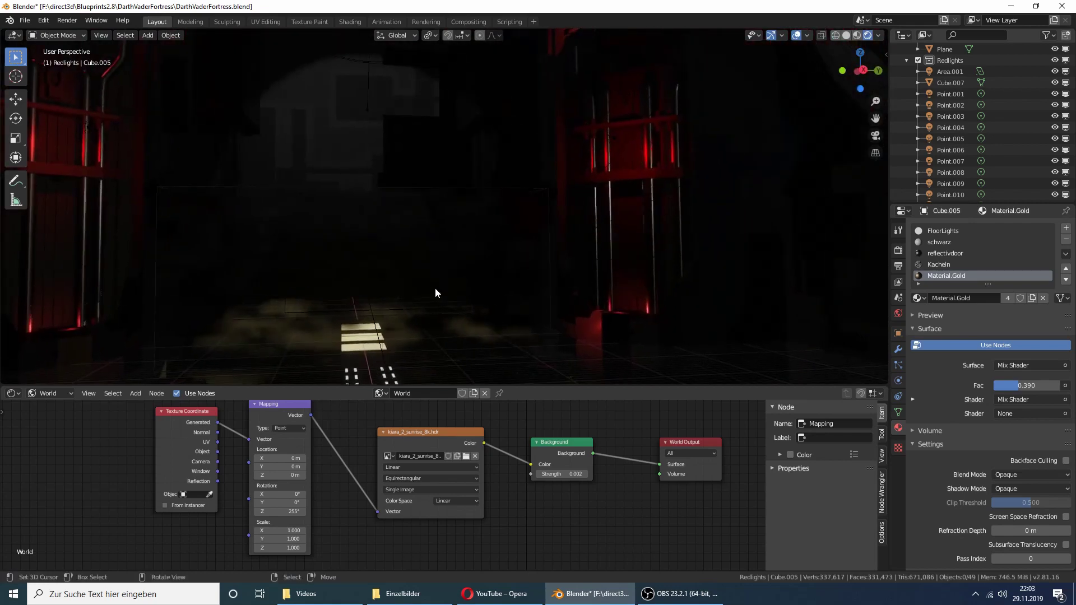
{"action": "mouse_move", "coordinate": [435, 287]}
{"action": "middle_mouse_down"}
{"action": "mouse_move", "coordinate": [411, 312]}
{"action": "mouse_move", "coordinate": [480, 220]}
{"action": "mouse_move", "coordinate": [458, 184]}
{"action": "middle_mouse_up"}
- Select the large frame panel Plane.001 and raise it about 0.017 m along Z
{"action": "left_click", "coordinate": [456, 177]}
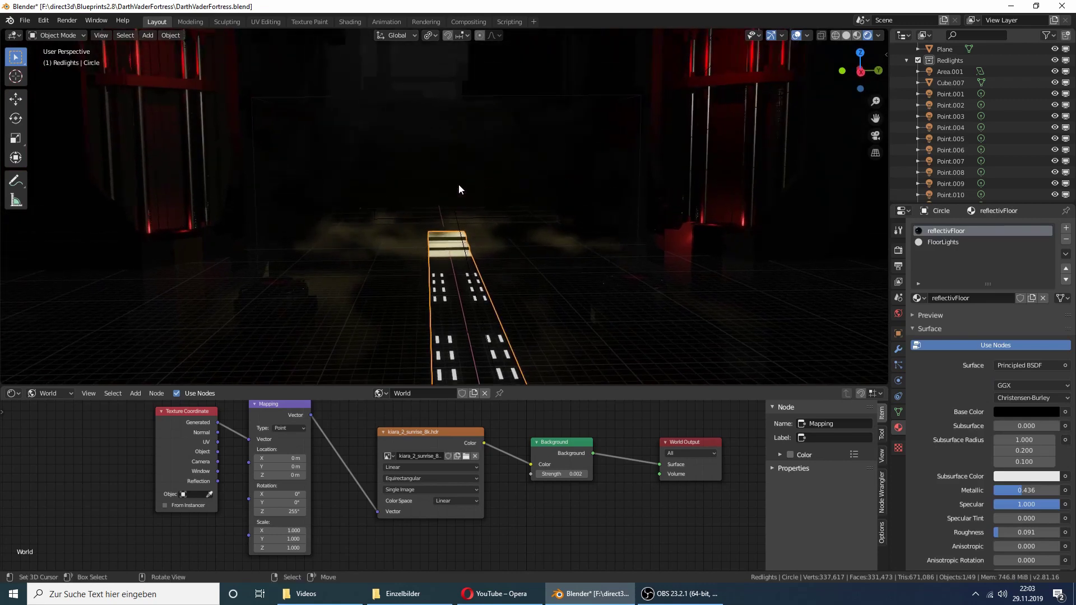
{"action": "left_click", "coordinate": [429, 186]}
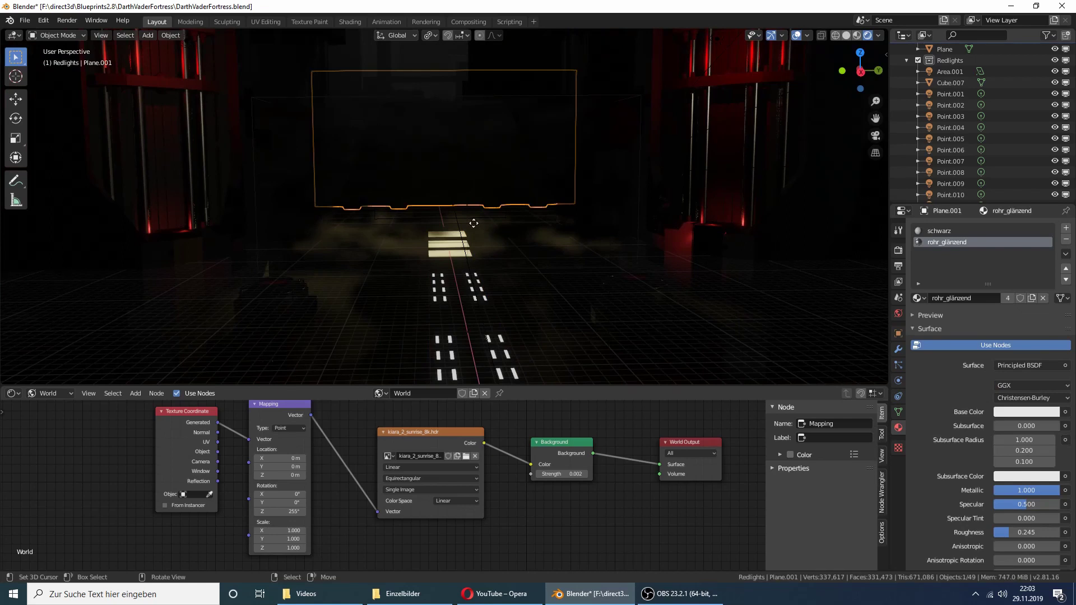
{"action": "key", "text": "g"}
{"action": "key", "text": "z"}
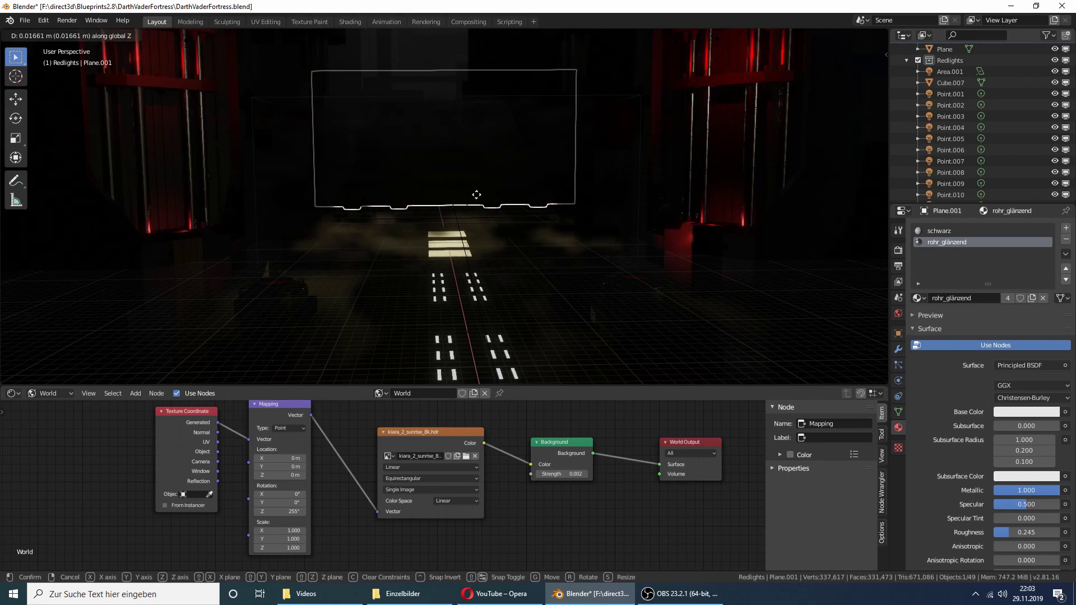
{"action": "left_click", "coordinate": [479, 184]}
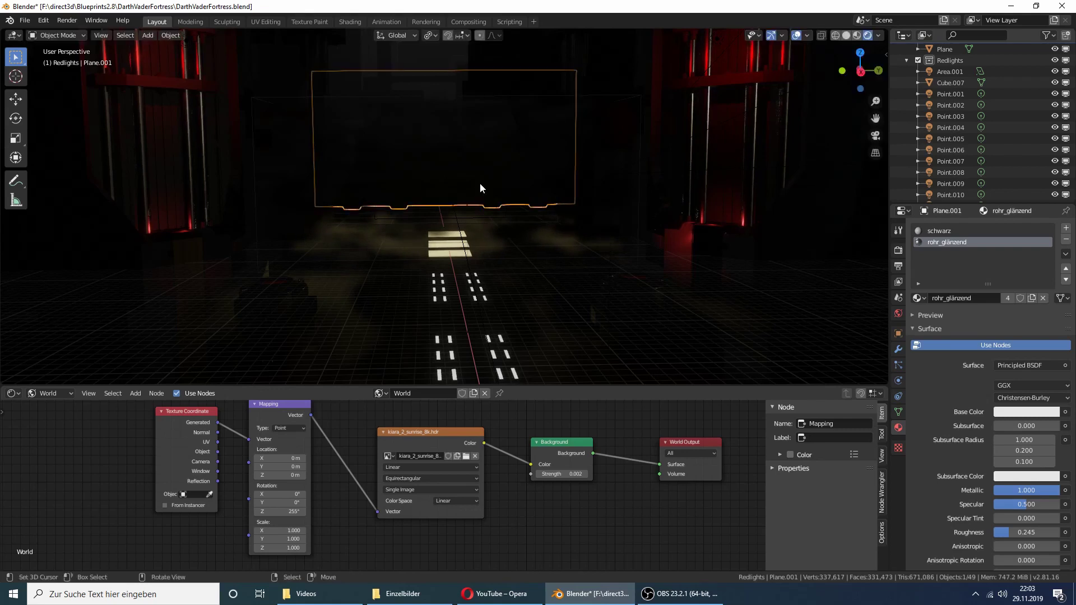
{"action": "middle_click_drag", "start_coordinate": [480, 183], "coordinate": [380, 232]}
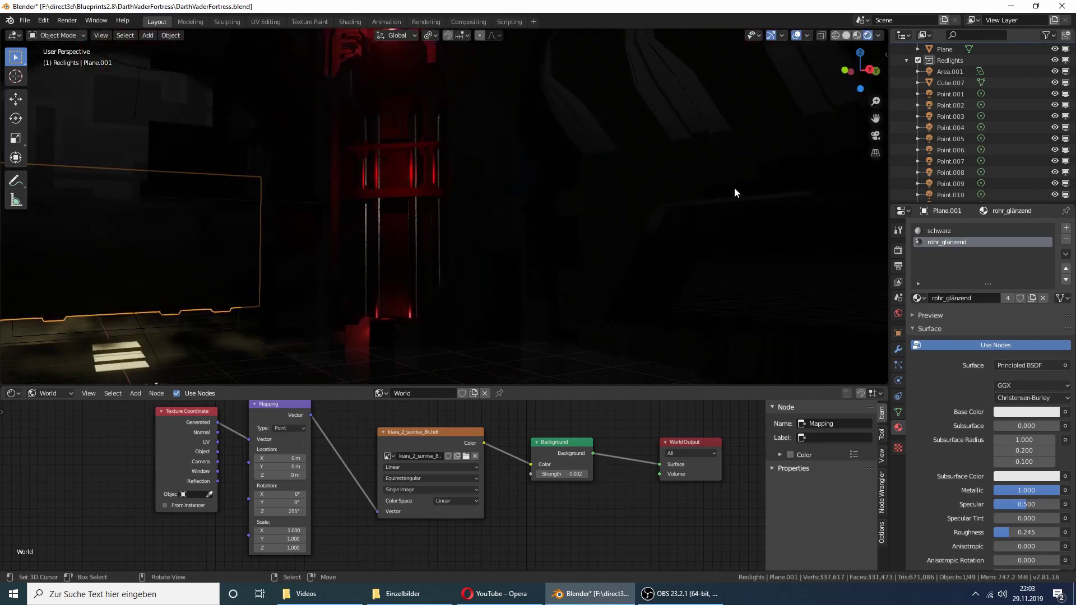
- Switch to solid shading and orbit and zoom to a level, frontal overview of the fortress
{"action": "left_click", "coordinate": [846, 35]}
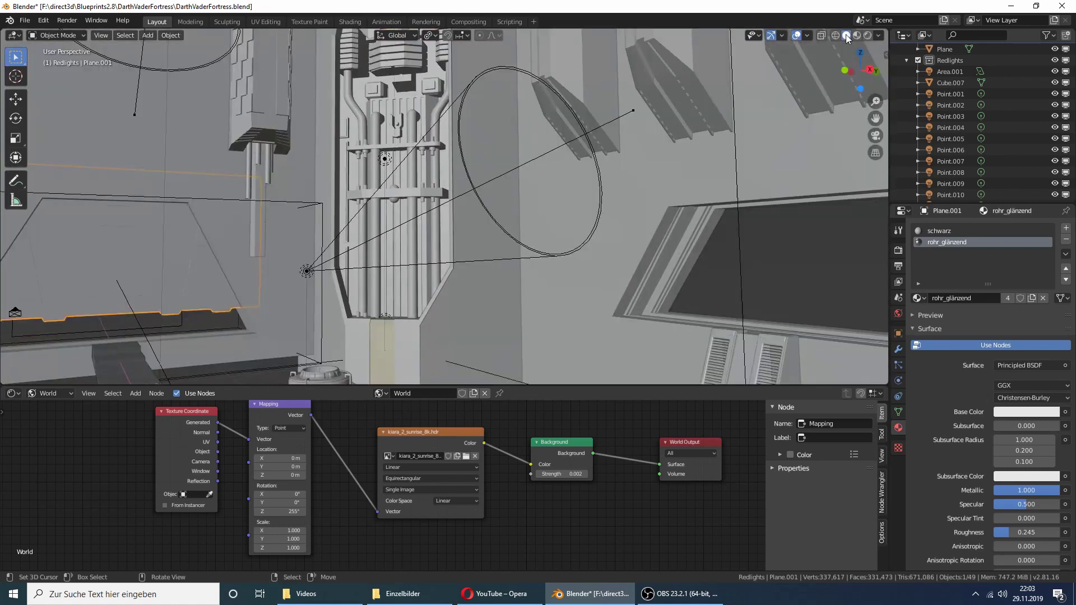
{"action": "scroll", "coordinate": [387, 239], "scroll_direction": "up", "scroll_amount": 3}
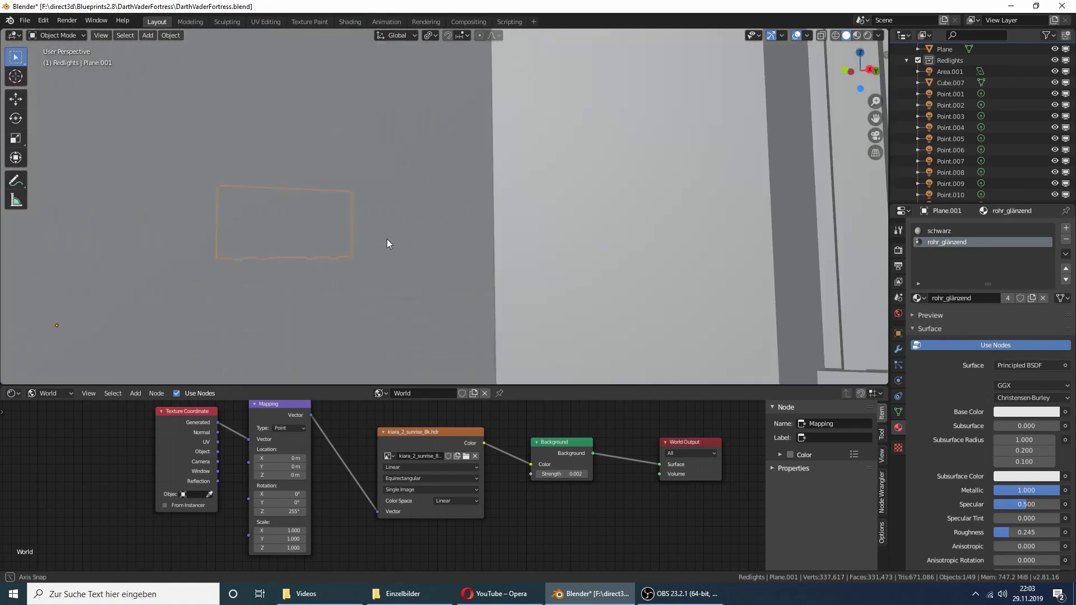
{"action": "mouse_move", "coordinate": [387, 239]}
{"action": "middle_mouse_down"}
{"action": "mouse_move", "coordinate": [455, 287]}
{"action": "mouse_move", "coordinate": [476, 282]}
{"action": "middle_mouse_up"}
{"action": "scroll", "coordinate": [455, 279], "scroll_direction": "down", "scroll_amount": 3}
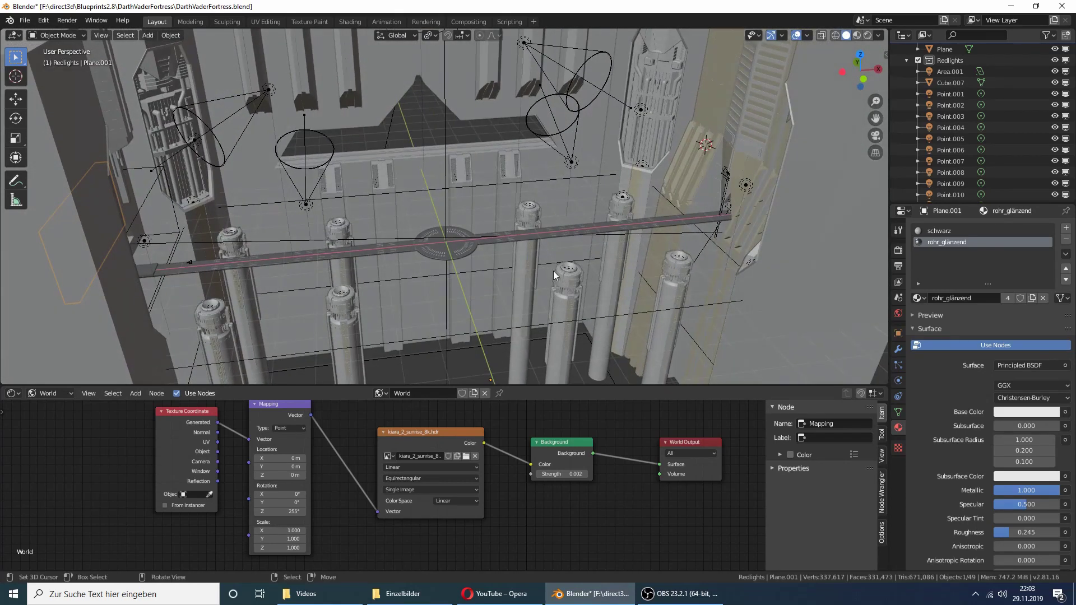
{"action": "scroll", "coordinate": [594, 254], "scroll_direction": "down", "scroll_amount": 4}
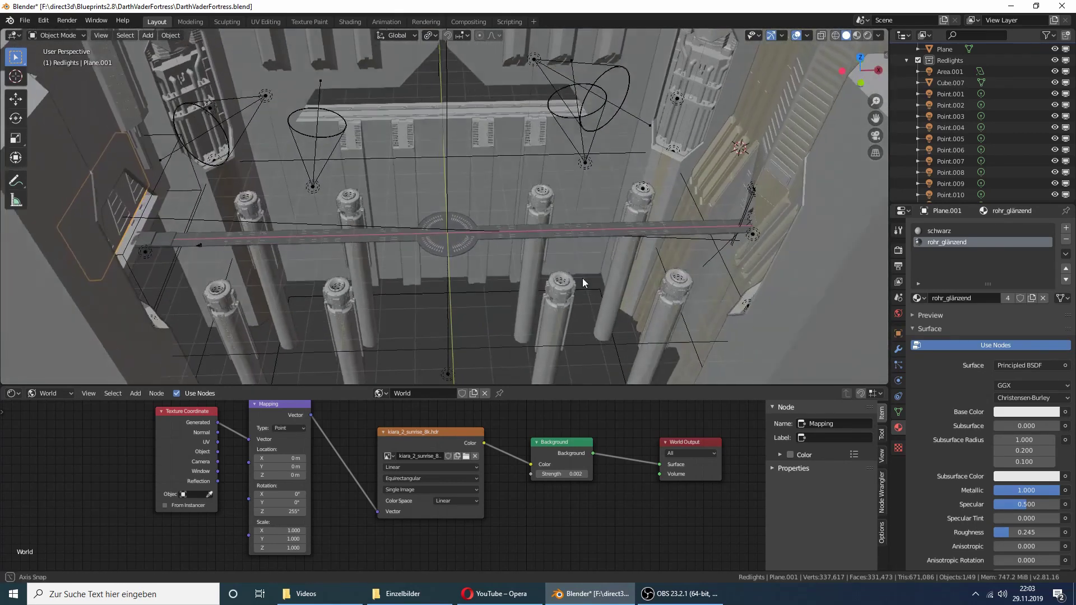
{"action": "middle_click_drag", "start_coordinate": [583, 284], "coordinate": [496, 251]}
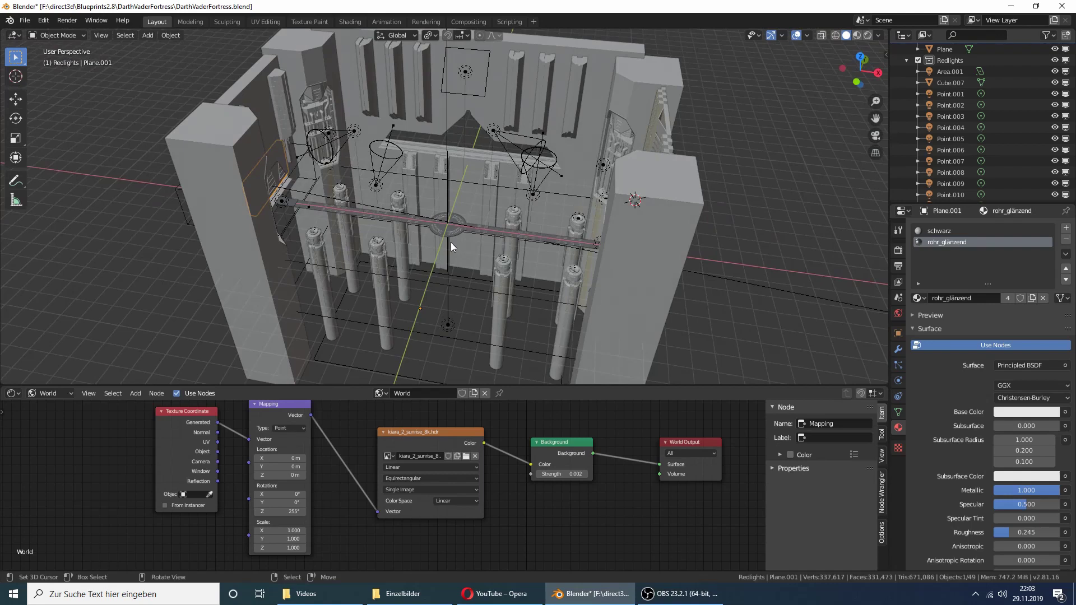
{"action": "scroll", "coordinate": [451, 242], "scroll_direction": "up", "scroll_amount": 2}
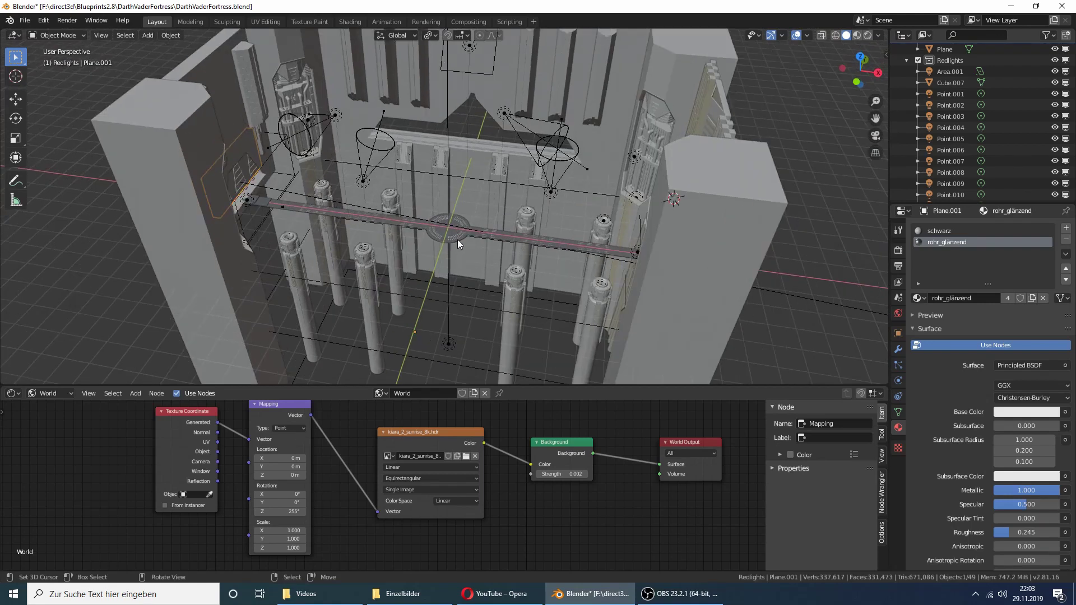
{"action": "scroll", "coordinate": [513, 221], "scroll_direction": "down", "scroll_amount": 3}
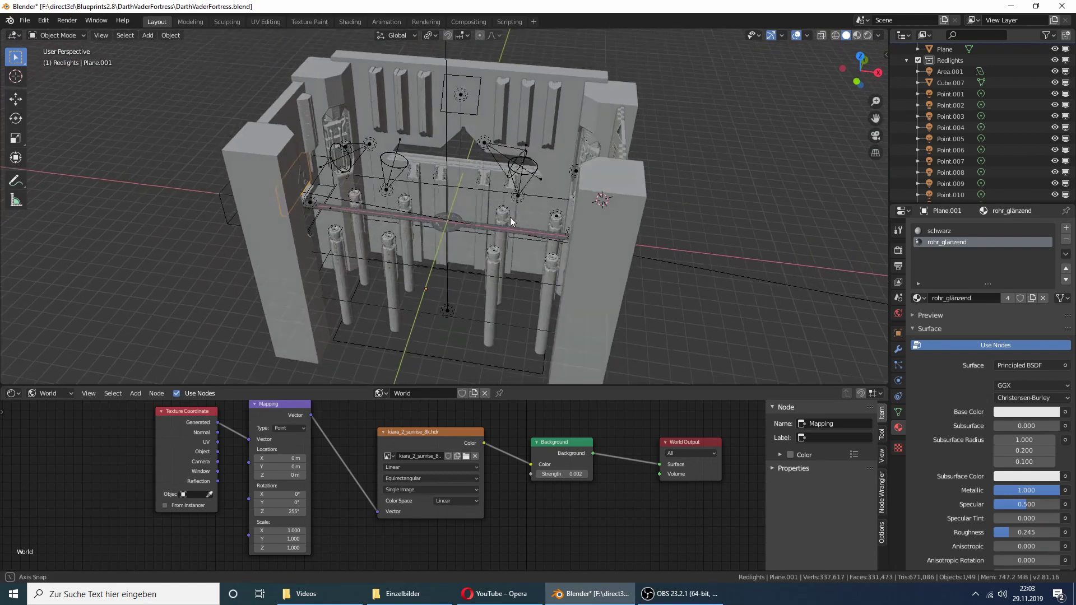
{"action": "middle_click_drag", "start_coordinate": [510, 217], "coordinate": [513, 203]}
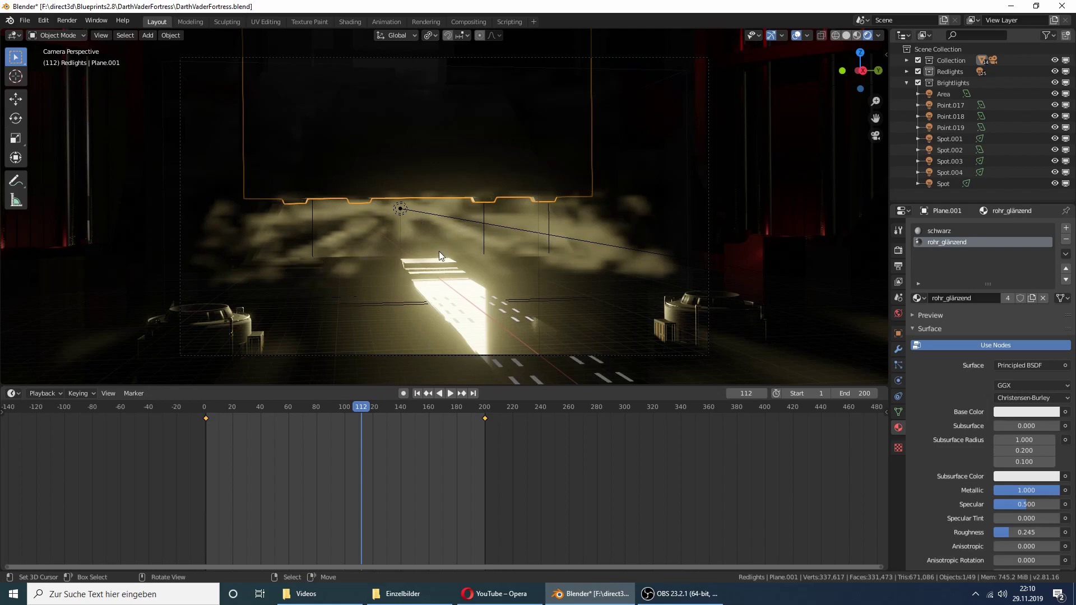
- Play the camera animation from frame 1 and stop it at frame 195
{"action": "left_click", "coordinate": [418, 395]}
{"action": "left_click", "coordinate": [451, 393]}
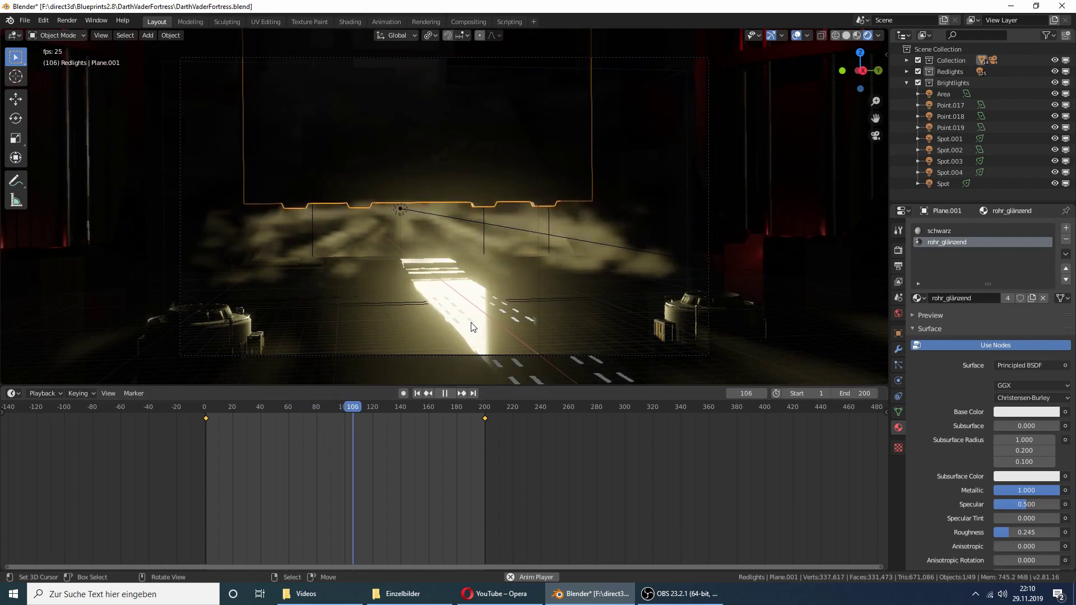
{"action": "left_click", "coordinate": [444, 392]}
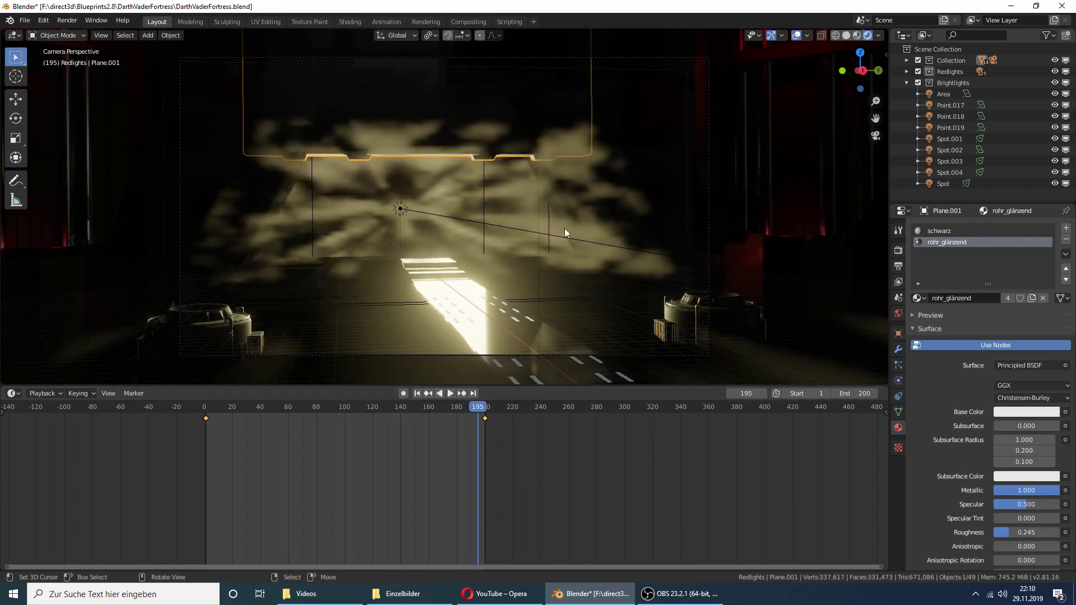
{"action": "middle_click_drag", "start_coordinate": [564, 228], "coordinate": [590, 250]}
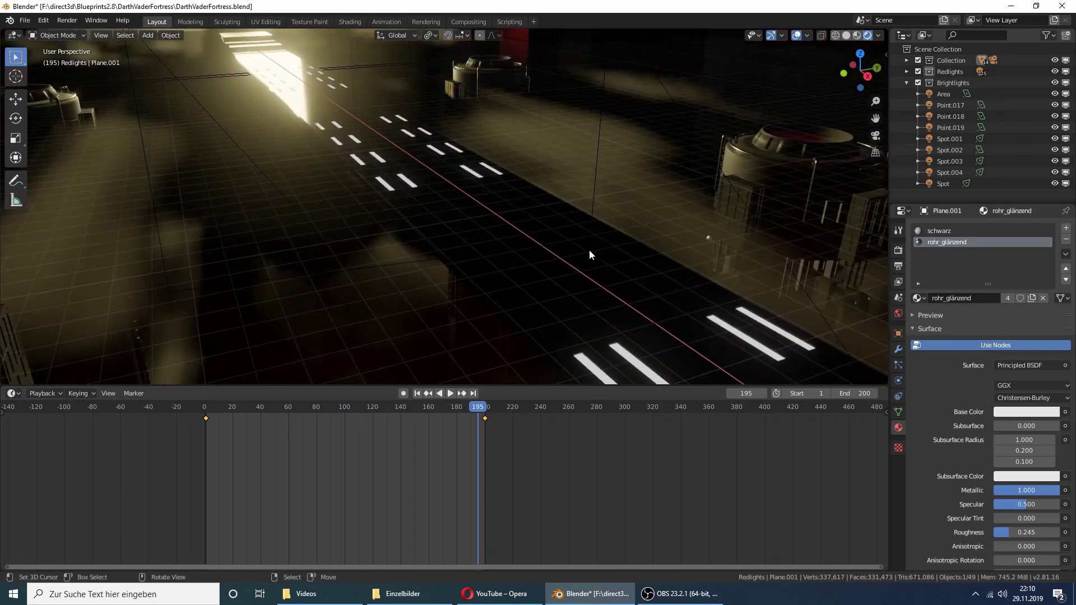
- Switch the viewport to solid shading and turn toward the circular platform wall
{"action": "left_click", "coordinate": [856, 36]}
{"action": "left_click", "coordinate": [845, 36]}
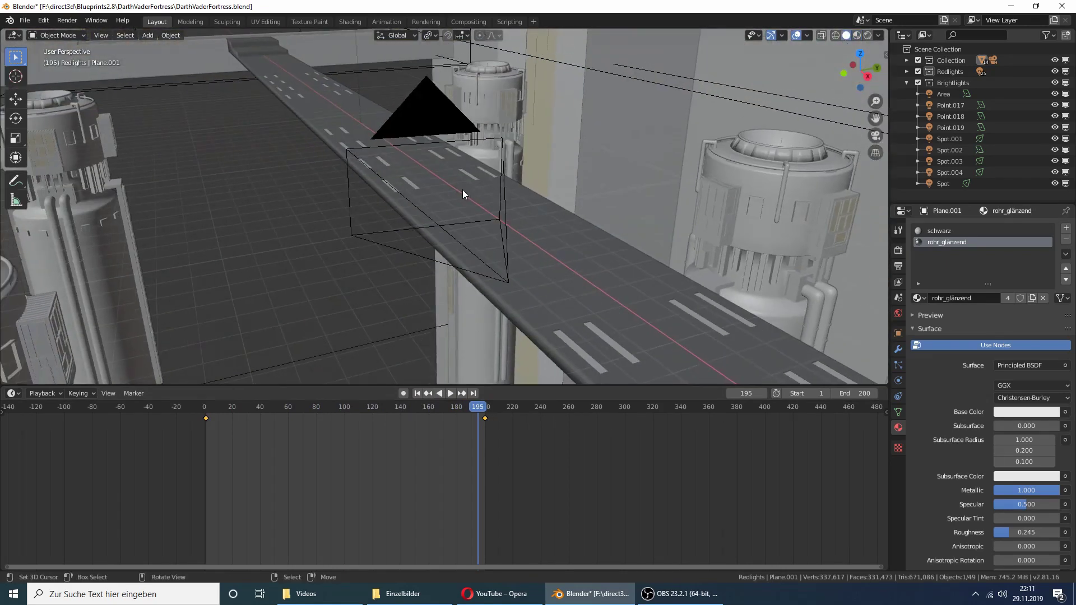
{"action": "mouse_move", "coordinate": [463, 193]}
{"action": "middle_mouse_down"}
{"action": "mouse_move", "coordinate": [401, 190]}
{"action": "mouse_move", "coordinate": [467, 176]}
{"action": "mouse_move", "coordinate": [442, 180]}
{"action": "mouse_move", "coordinate": [435, 196]}
{"action": "middle_mouse_up"}
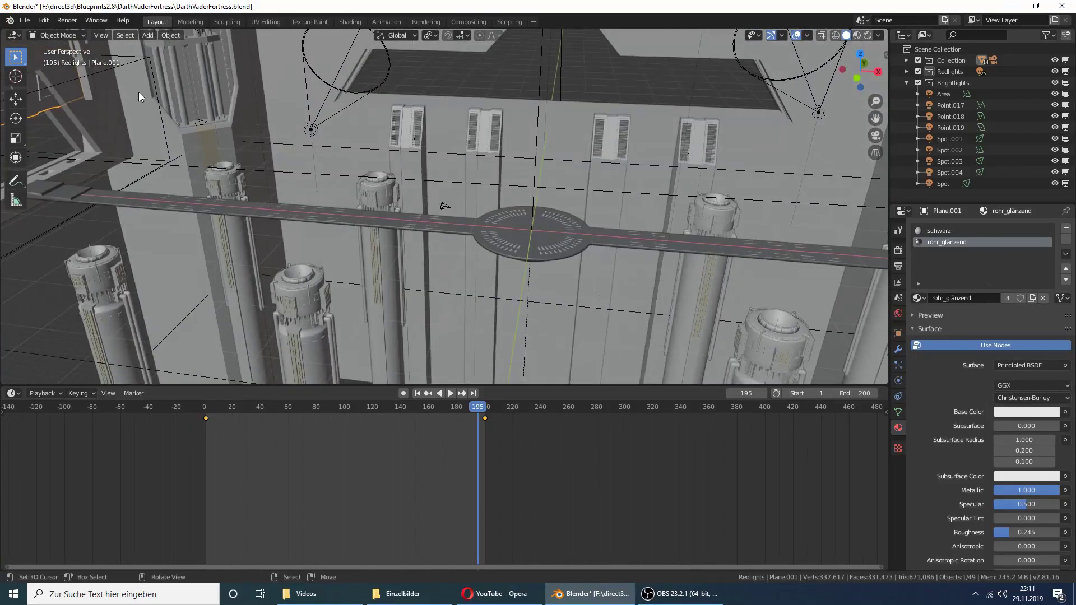
- Save DarthVaderFortress.blend with Ctrl+S and look through the File menu without choosing anything
{"action": "key", "text": "ctrl+s"}
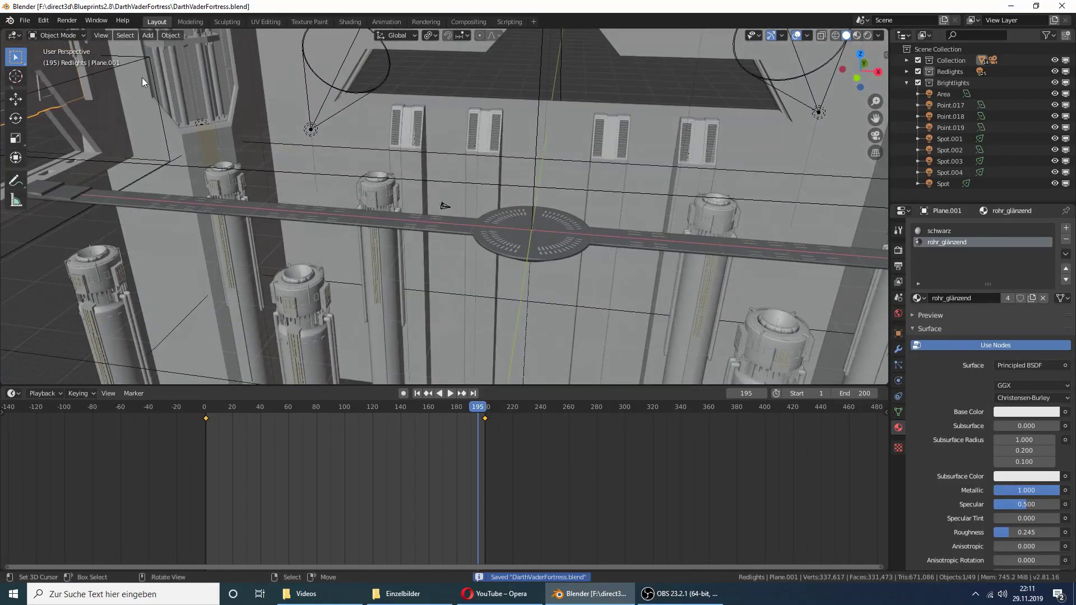
{"action": "left_click", "coordinate": [131, 21]}
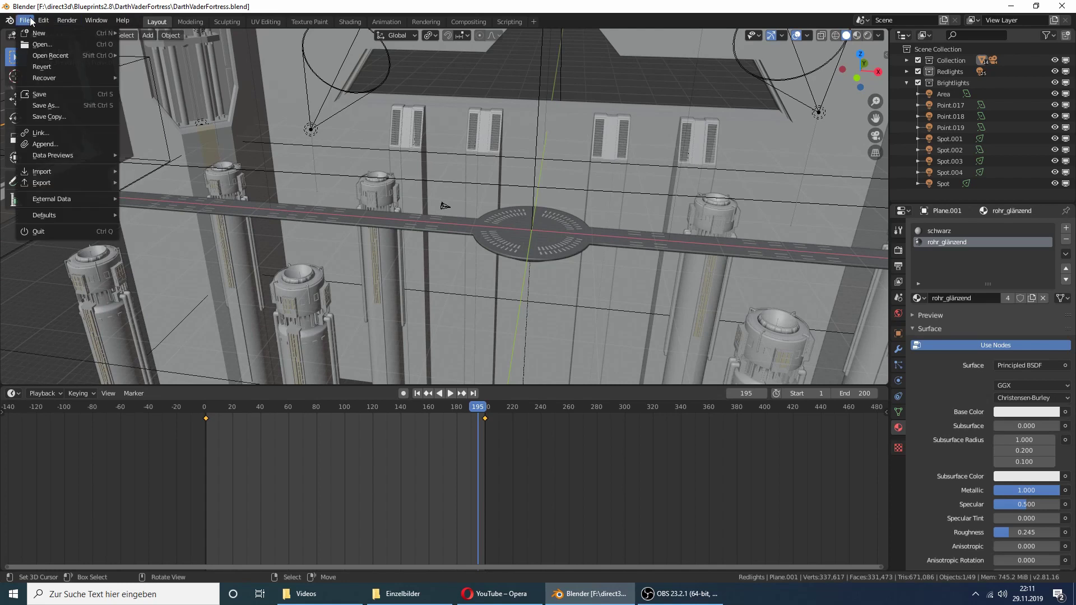
{"action": "key", "text": "Escape"}
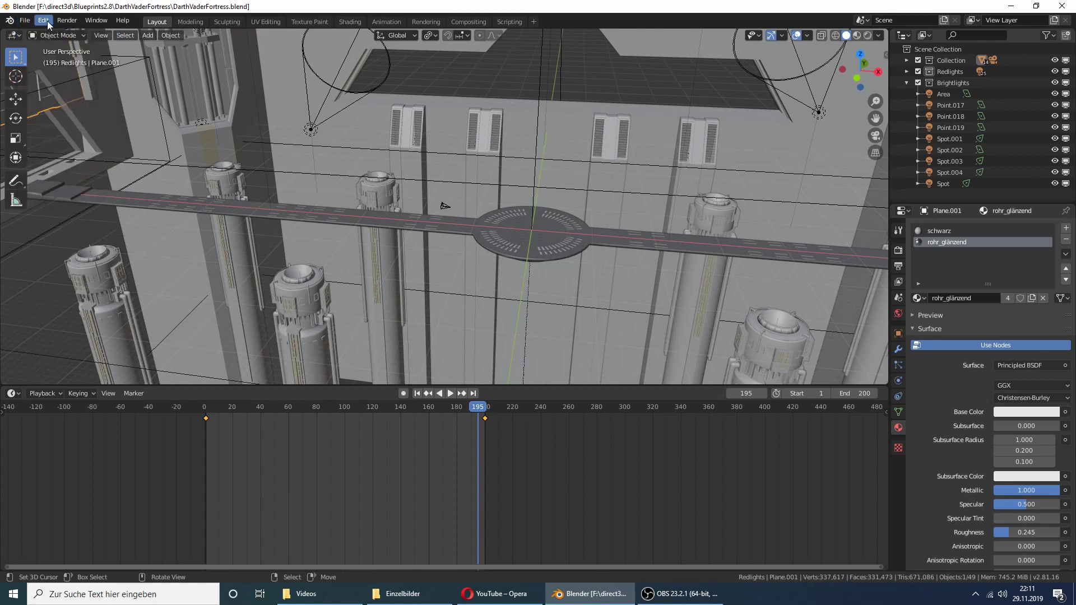
{"action": "left_click", "coordinate": [43, 23]}
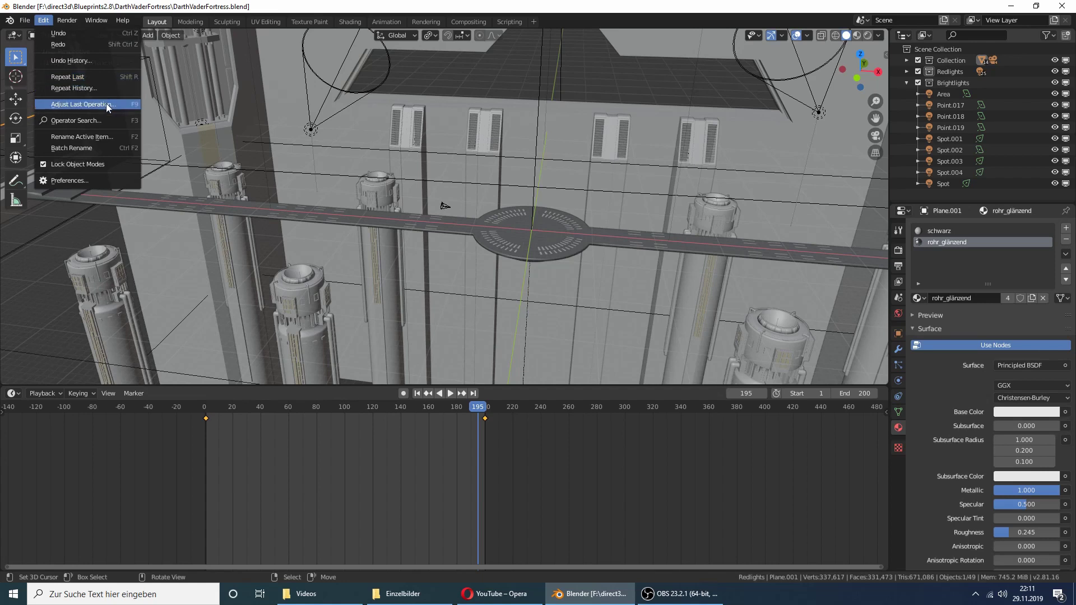
{"action": "left_click", "coordinate": [95, 181]}
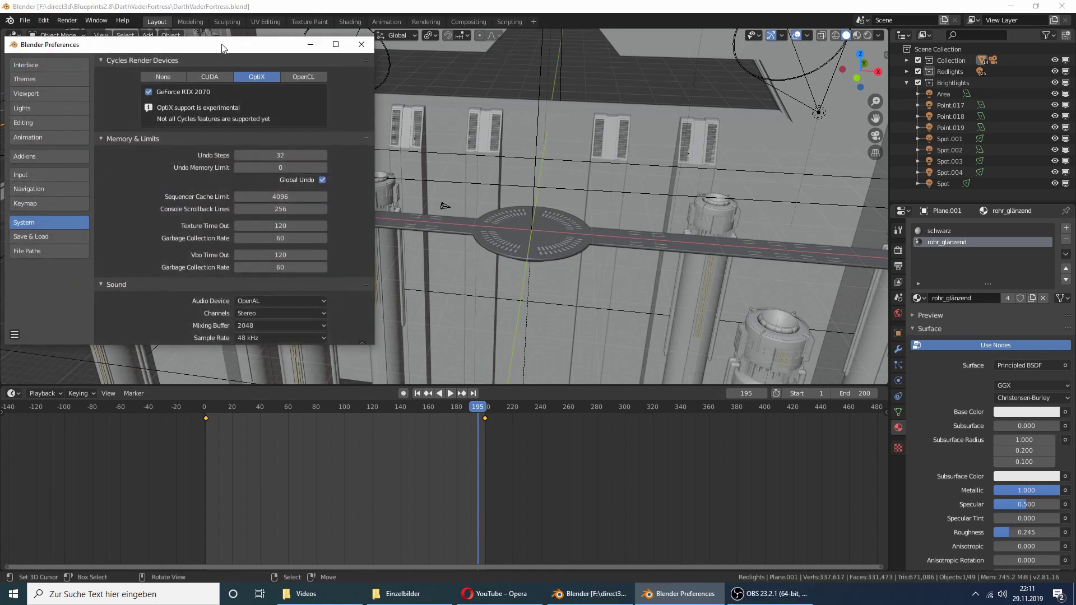
{"action": "left_click_drag", "start_coordinate": [222, 48], "coordinate": [253, 60]}
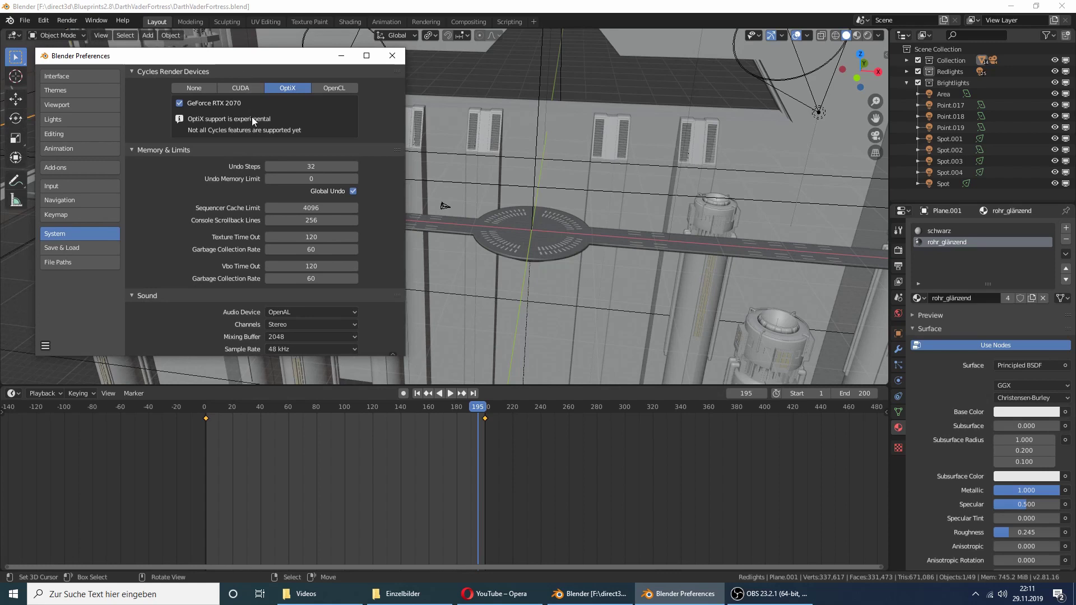
{"action": "left_click", "coordinate": [245, 90]}
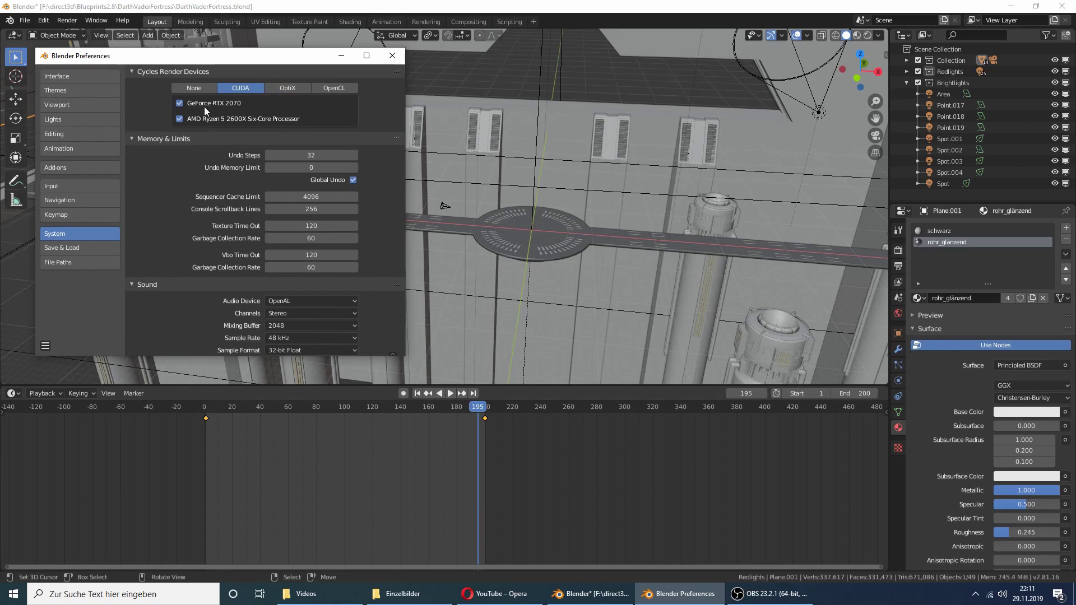
{"action": "left_click", "coordinate": [281, 87]}
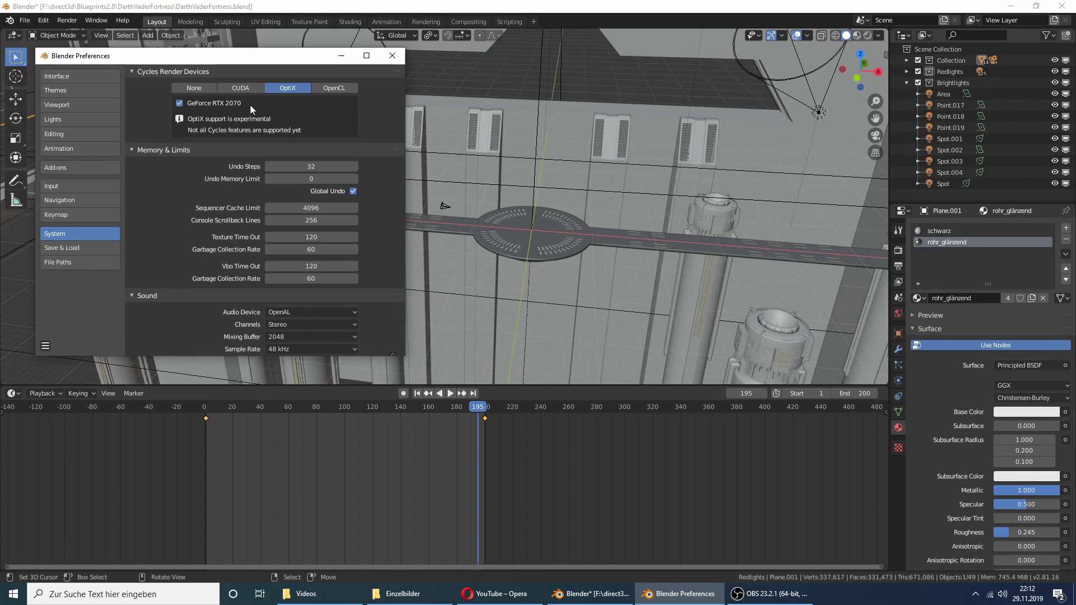
{"action": "left_click", "coordinate": [392, 55]}
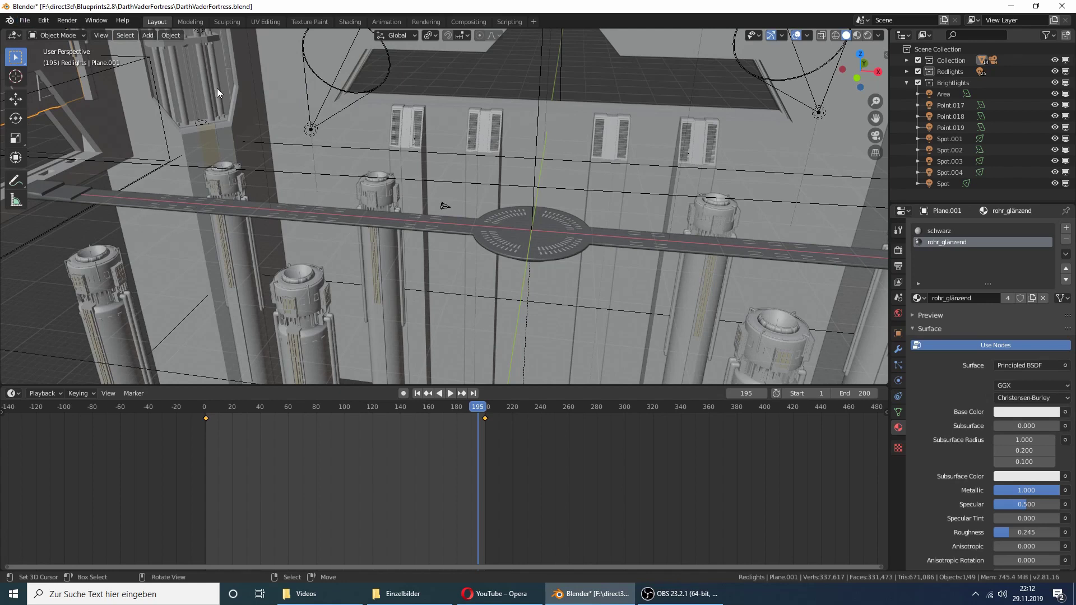
- Render frame 195 and begin saving it as Render1.png in E:\Videos in PNG format
{"action": "key", "text": "F12"}
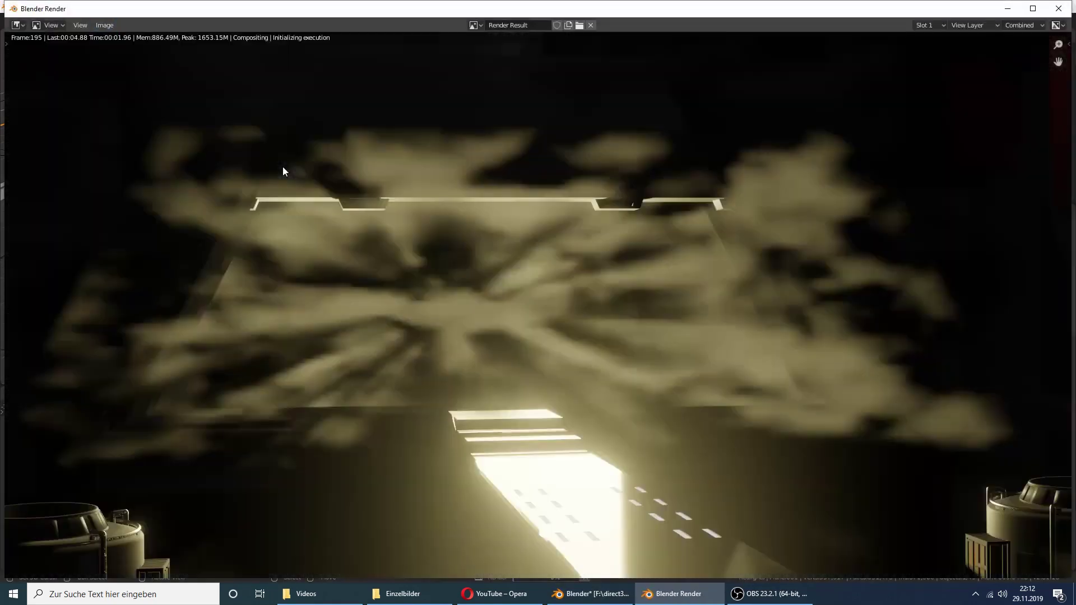
{"action": "scroll", "coordinate": [321, 177], "scroll_direction": "down", "scroll_amount": 1}
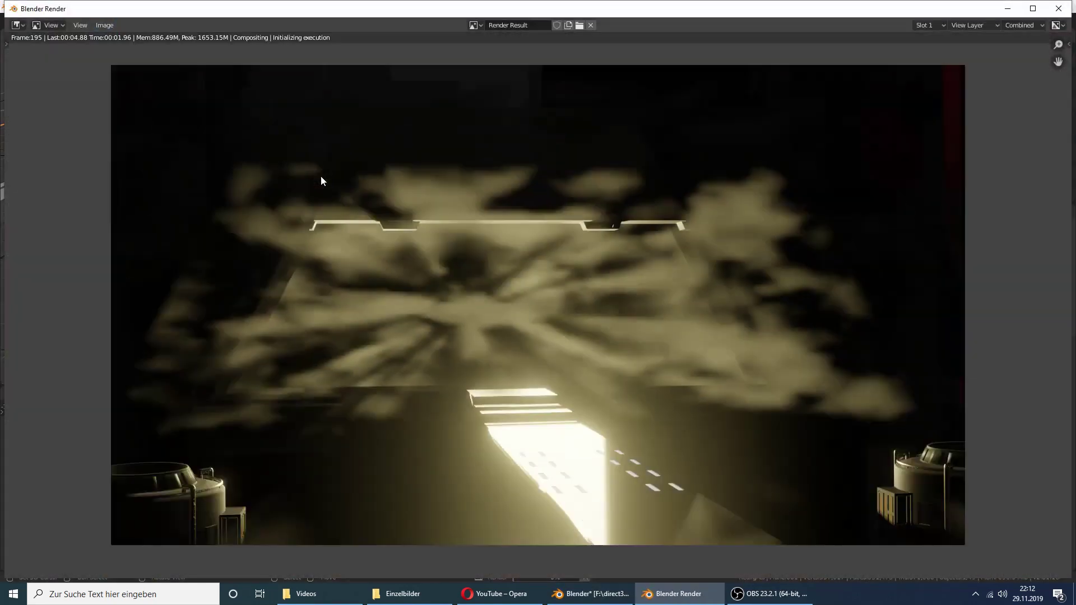
{"action": "left_click", "coordinate": [79, 27]}
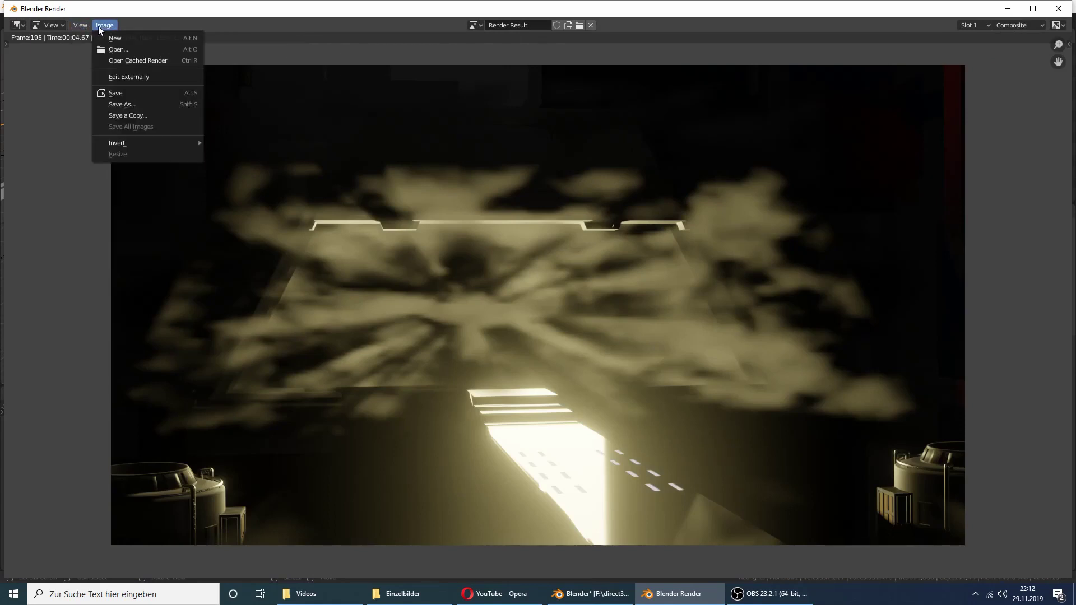
{"action": "left_click", "coordinate": [125, 107]}
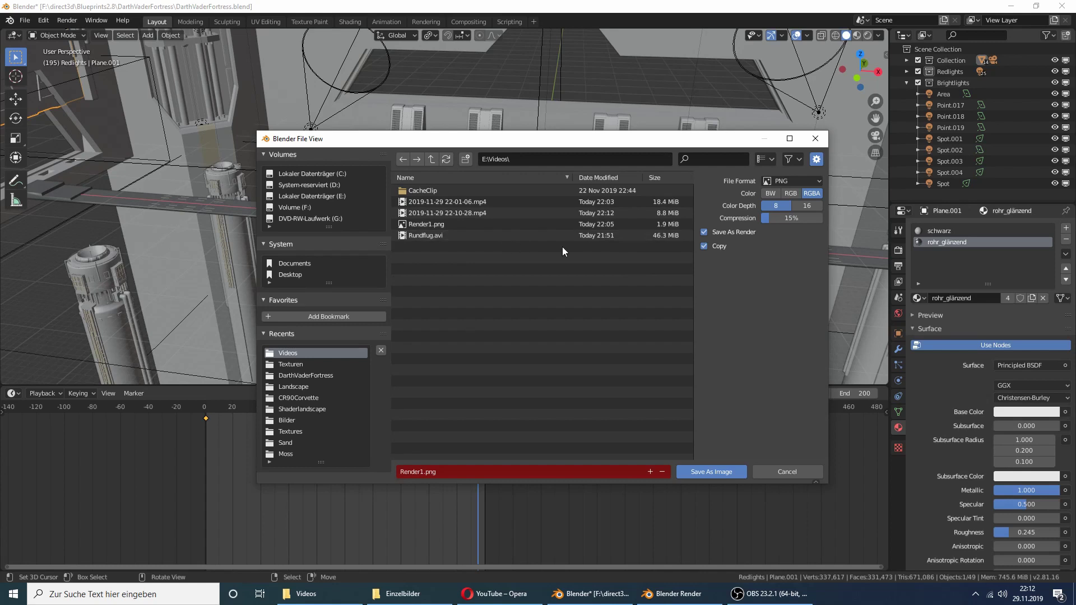
{"action": "left_click", "coordinate": [790, 162]}
- Expand the Brightlights collection and select Point.019 plus Spot.004 to view the 4000 W, 45° spot's settings
{"action": "key", "text": "Escape"}
{"action": "left_click", "coordinate": [907, 83]}
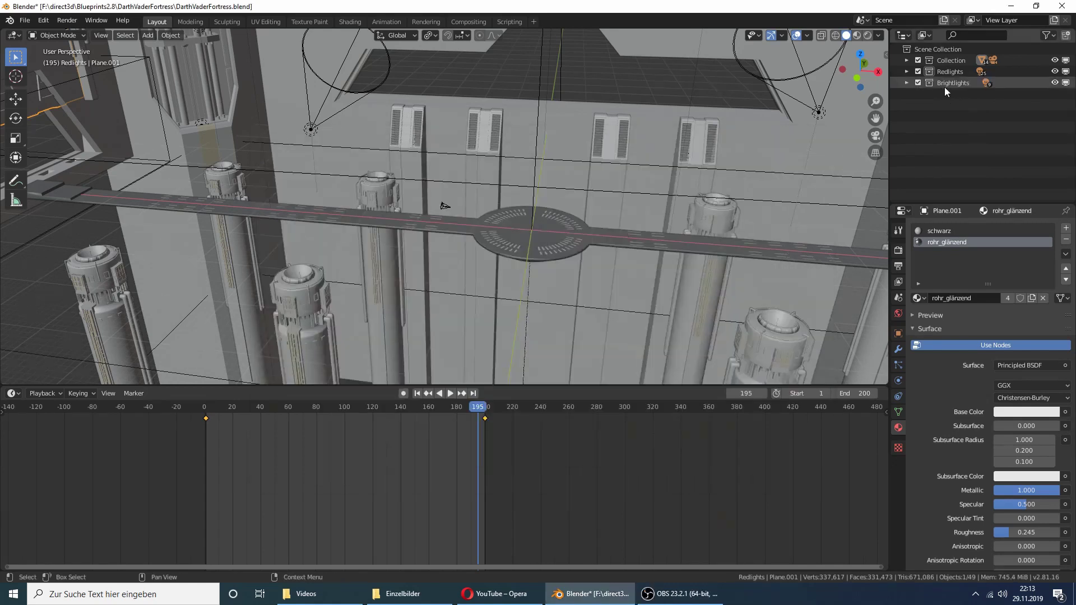
{"action": "left_click", "coordinate": [906, 83]}
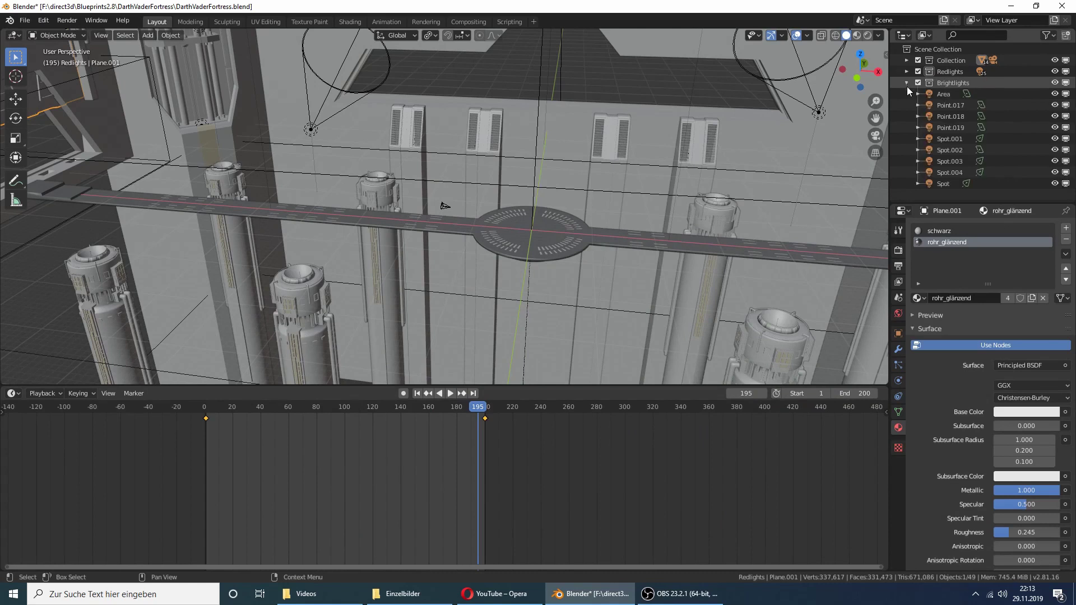
{"action": "left_click", "coordinate": [941, 109]}
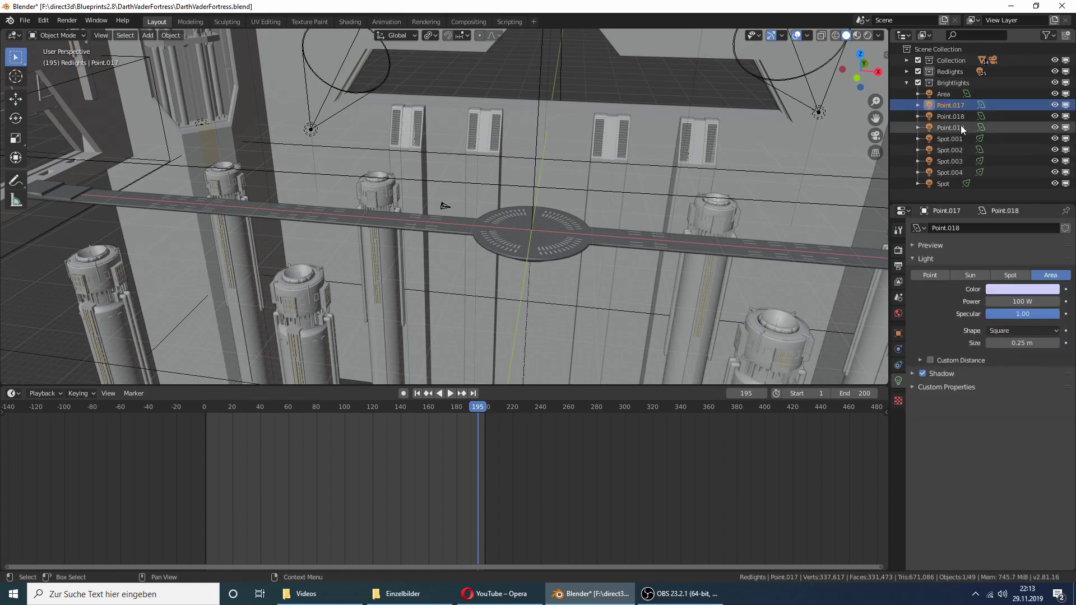
{"action": "left_click", "coordinate": [947, 173], "text": "shift"}
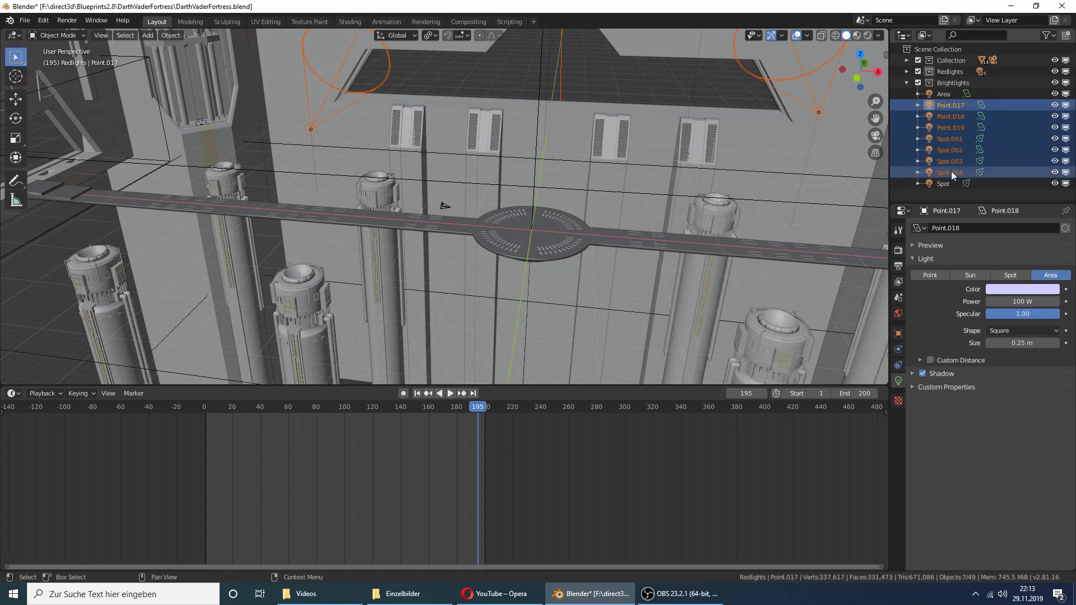
{"action": "right_click", "coordinate": [960, 131]}
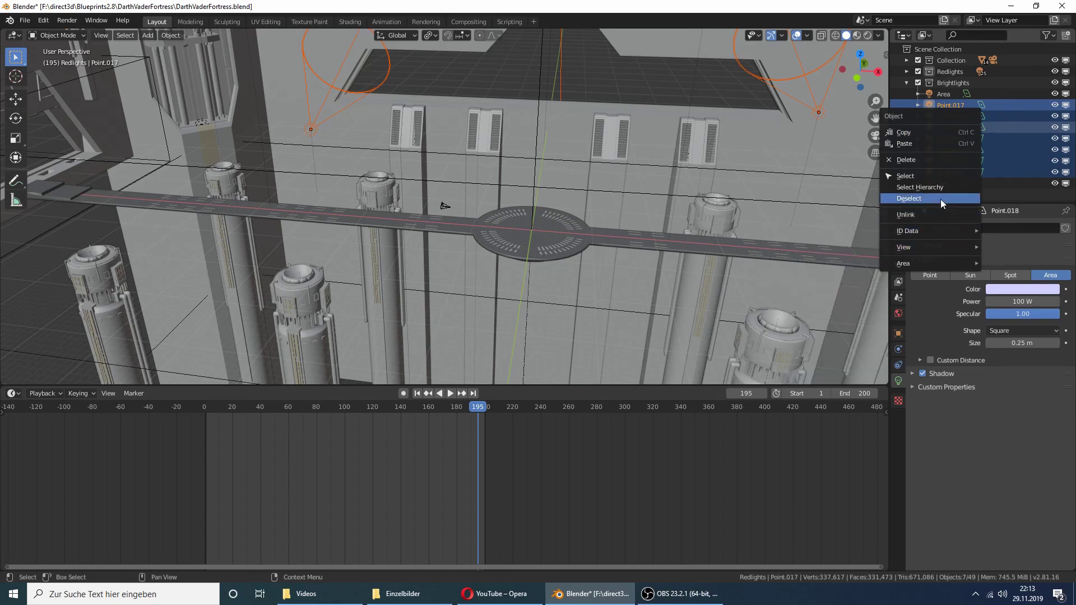
{"action": "left_click", "coordinate": [1013, 193]}
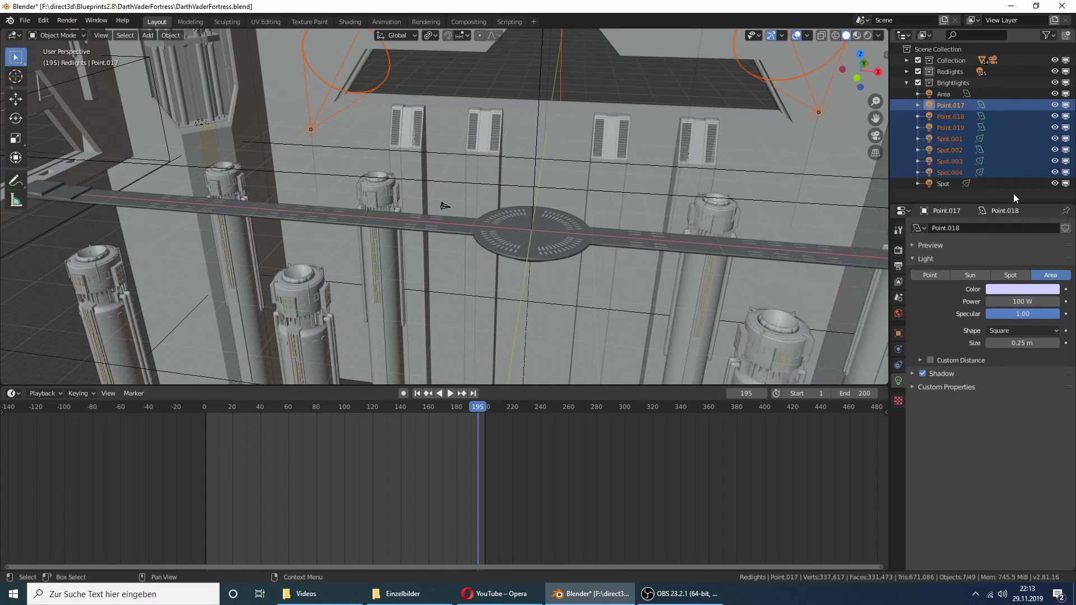
{"action": "left_click", "coordinate": [959, 128]}
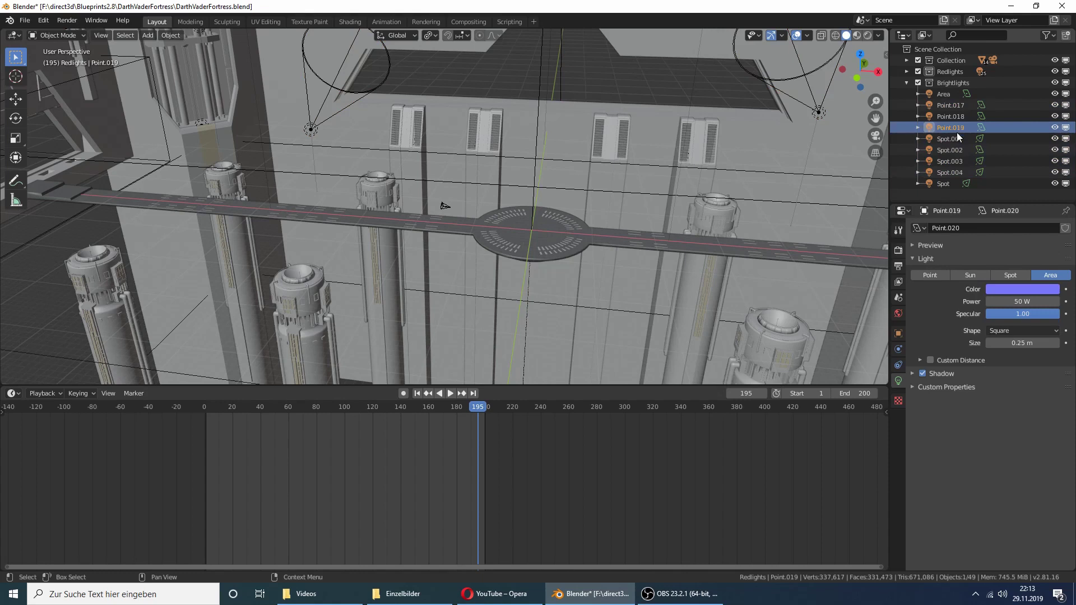
{"action": "left_click", "coordinate": [953, 171], "text": "ctrl"}
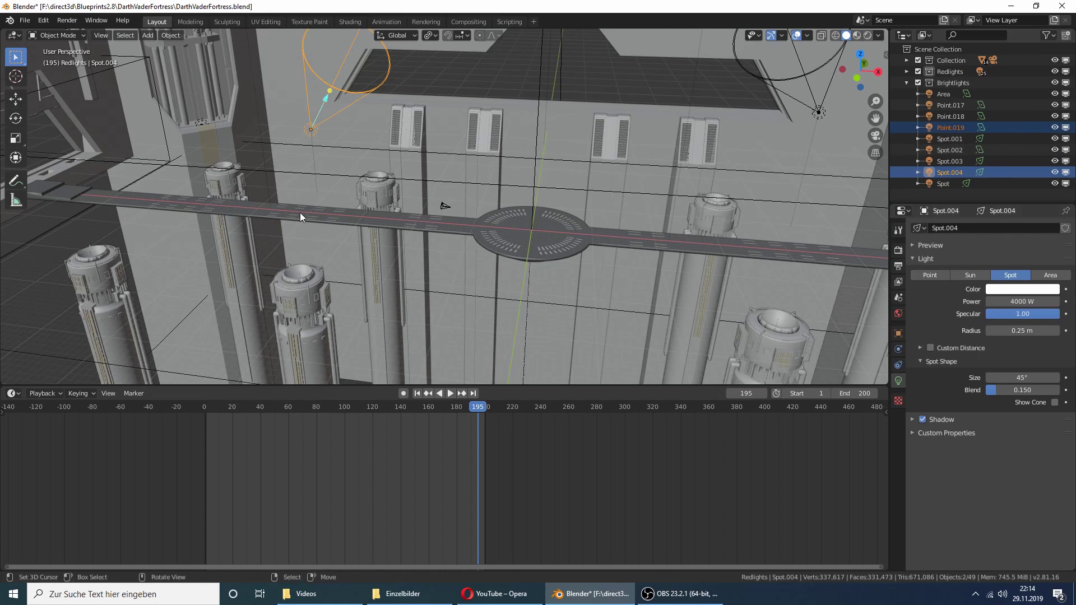
- Rotate the camera 180° around Z and look through it
{"action": "left_click", "coordinate": [447, 206]}
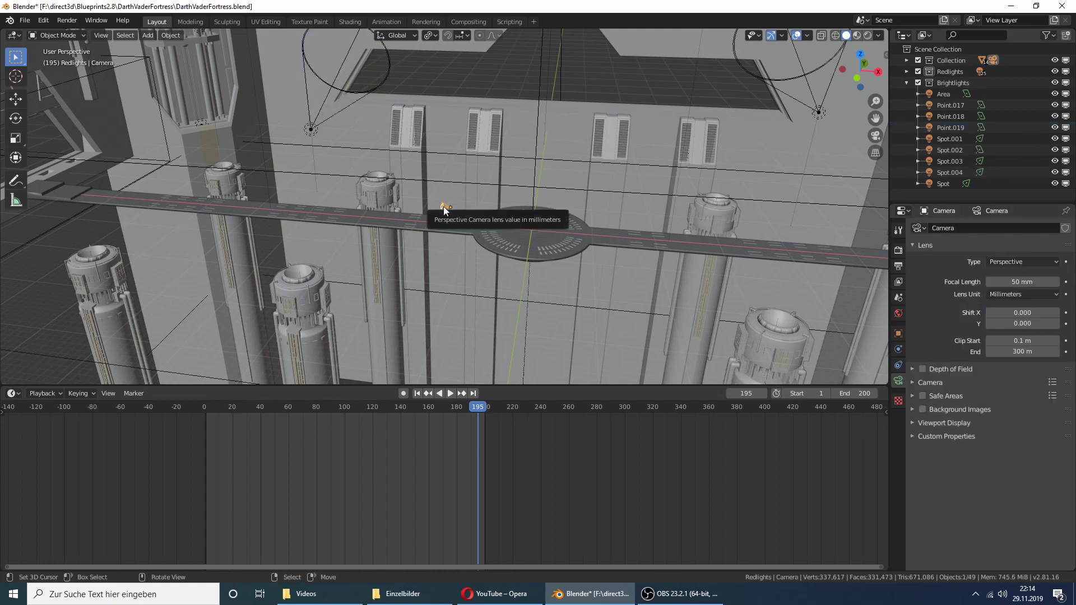
{"action": "type", "text": "rz1"}
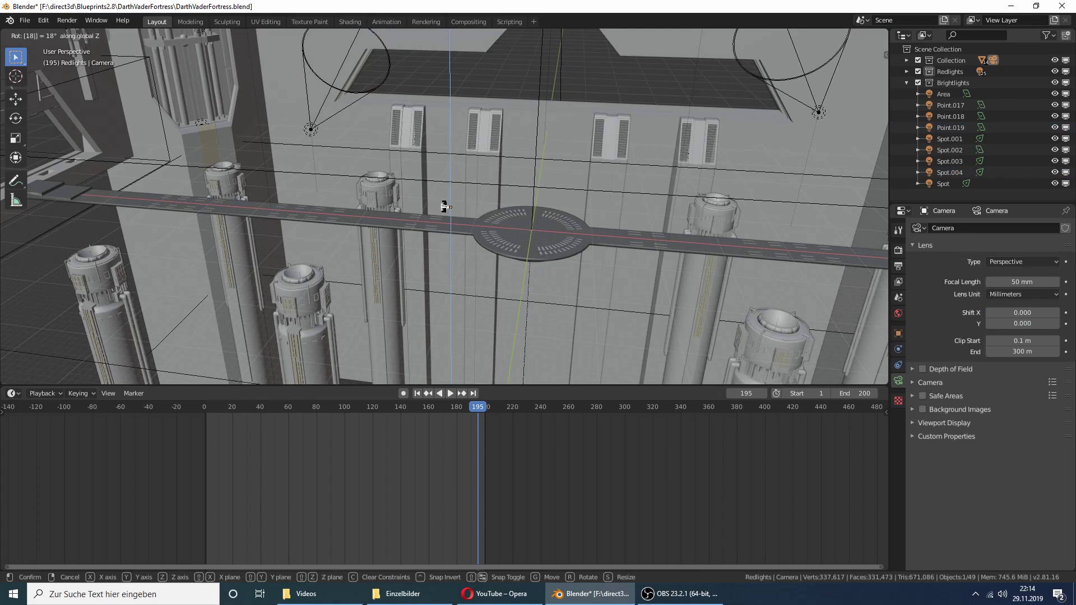
{"action": "type", "text": "80"}
{"action": "key", "text": "Return"}
{"action": "scroll", "coordinate": [564, 218], "scroll_direction": "up", "scroll_amount": 5}
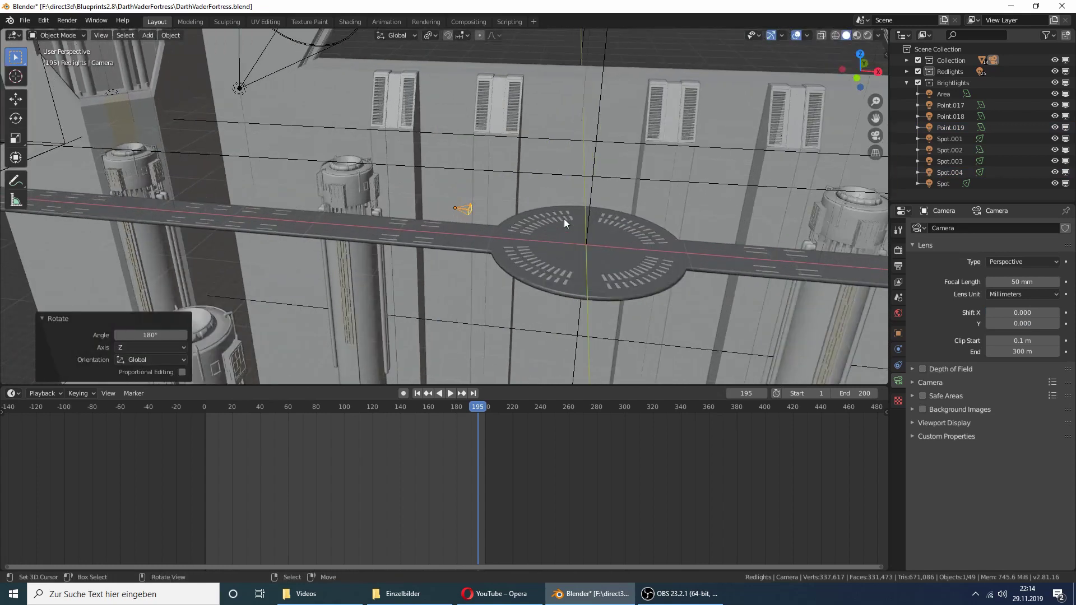
{"action": "middle_click_drag", "start_coordinate": [564, 219], "coordinate": [690, 214]}
{"action": "key", "text": "KP_0"}
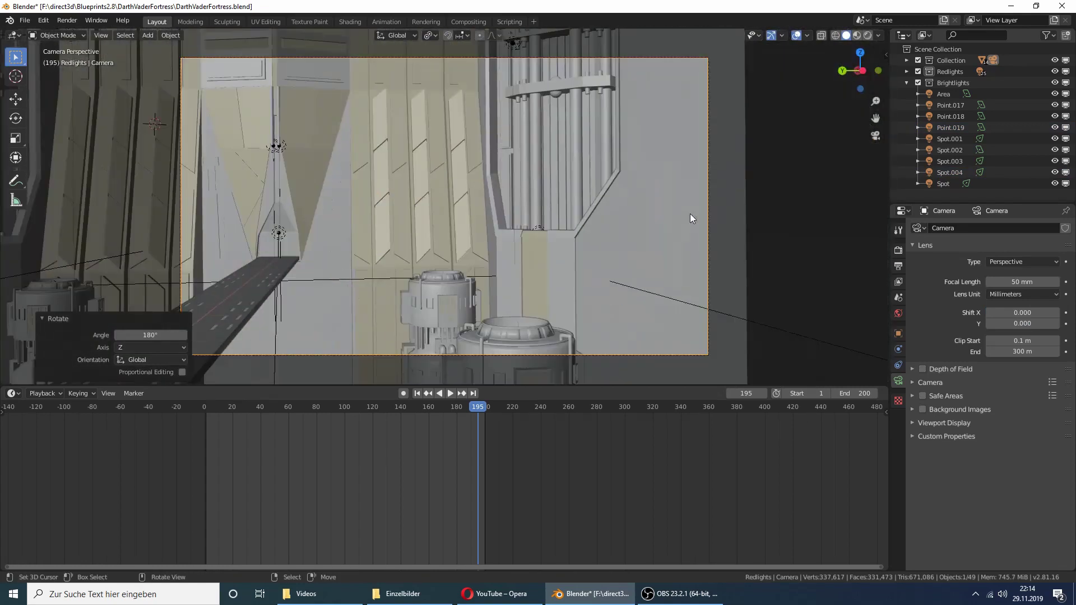
- Switch the render engine to Cycles and show the Compositing workspace with its Denoise node
{"action": "left_click", "coordinate": [899, 250]}
{"action": "left_click", "coordinate": [1016, 227]}
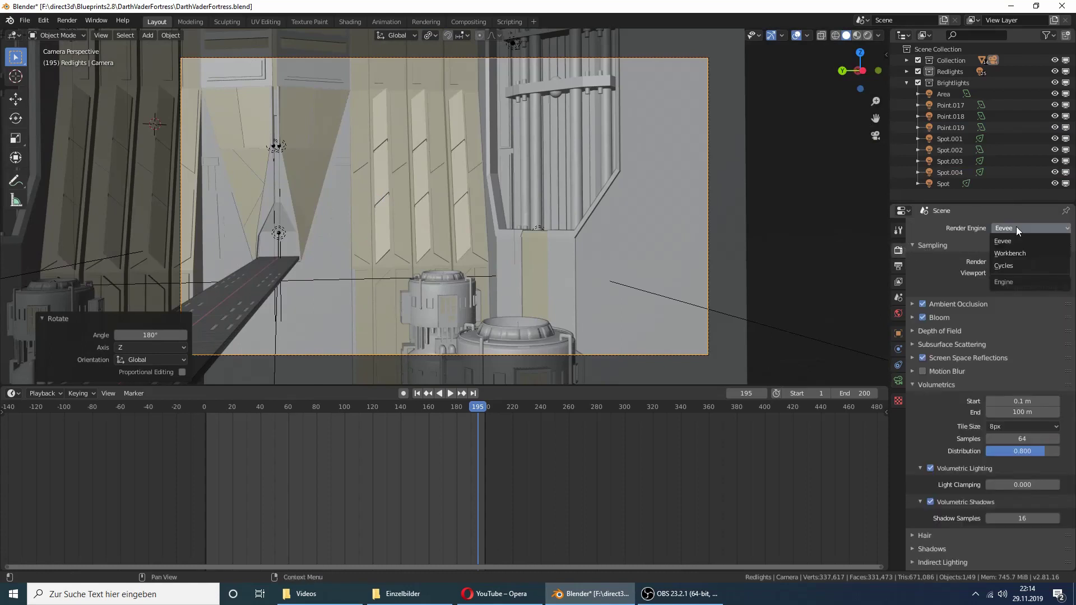
{"action": "left_click", "coordinate": [1020, 267]}
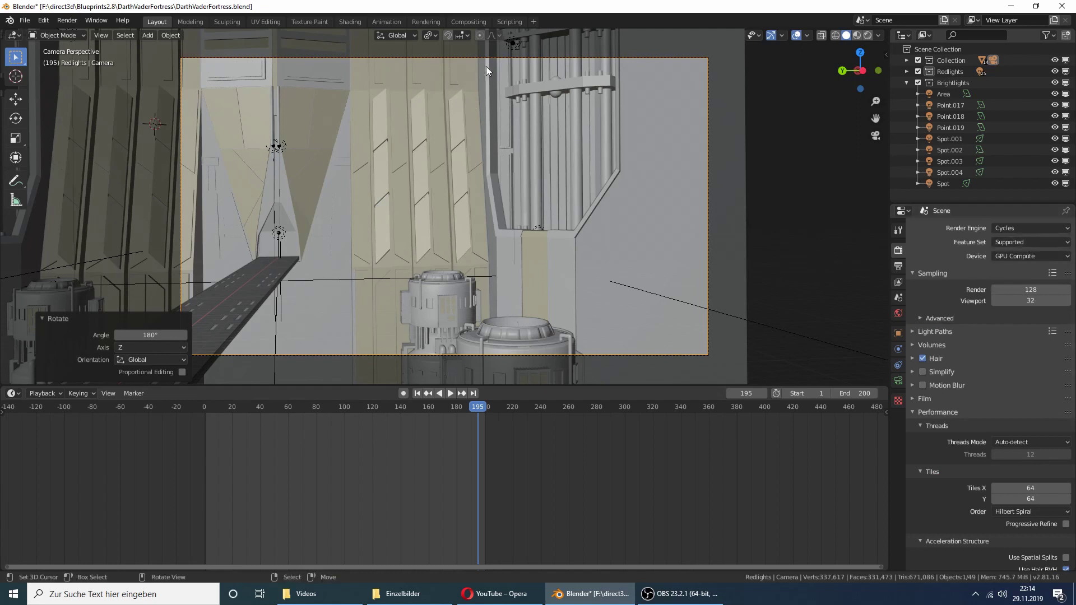
{"action": "left_click", "coordinate": [469, 23]}
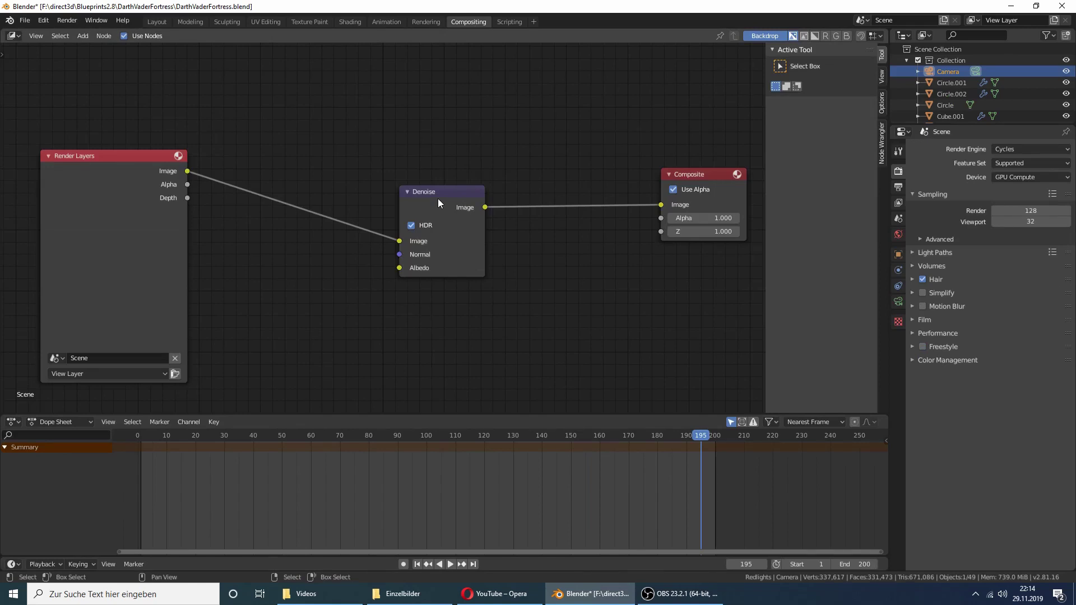
- Check the View Layer denoising option, then lower Cycles render samples from 128 to 10
{"action": "left_click", "coordinate": [898, 203]}
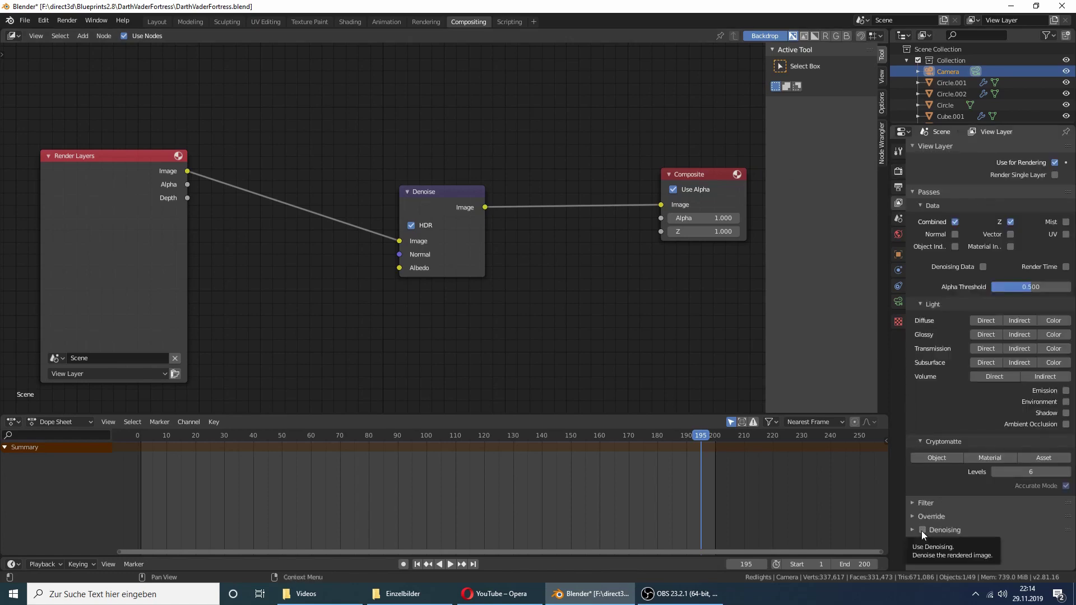
{"action": "left_click", "coordinate": [902, 174]}
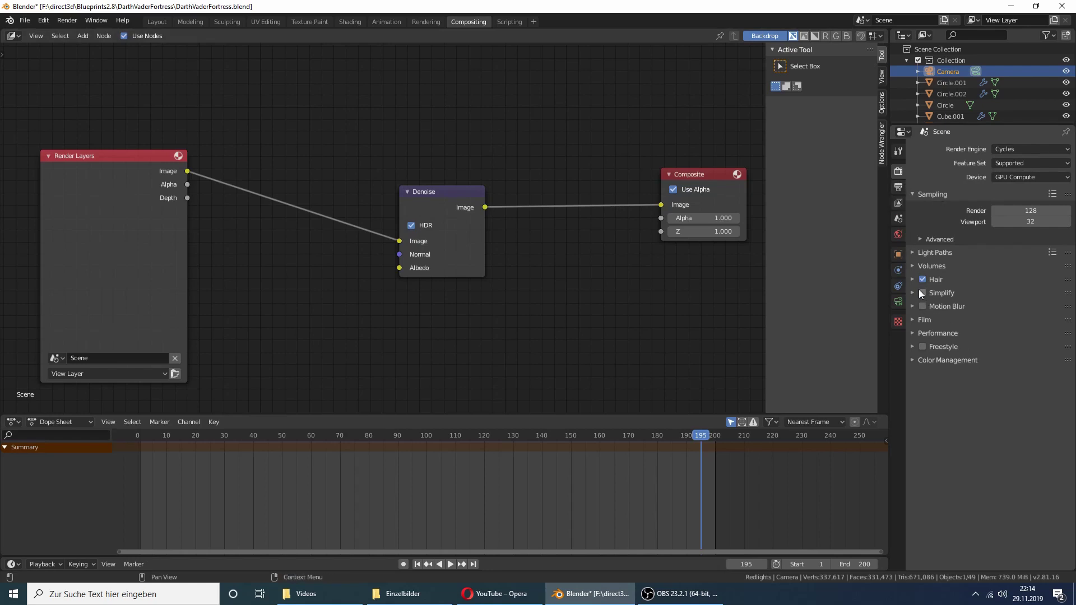
{"action": "left_click", "coordinate": [1021, 211]}
{"action": "type", "text": "10"}
{"action": "key", "text": "Return"}
{"action": "left_click", "coordinate": [25, 21]}
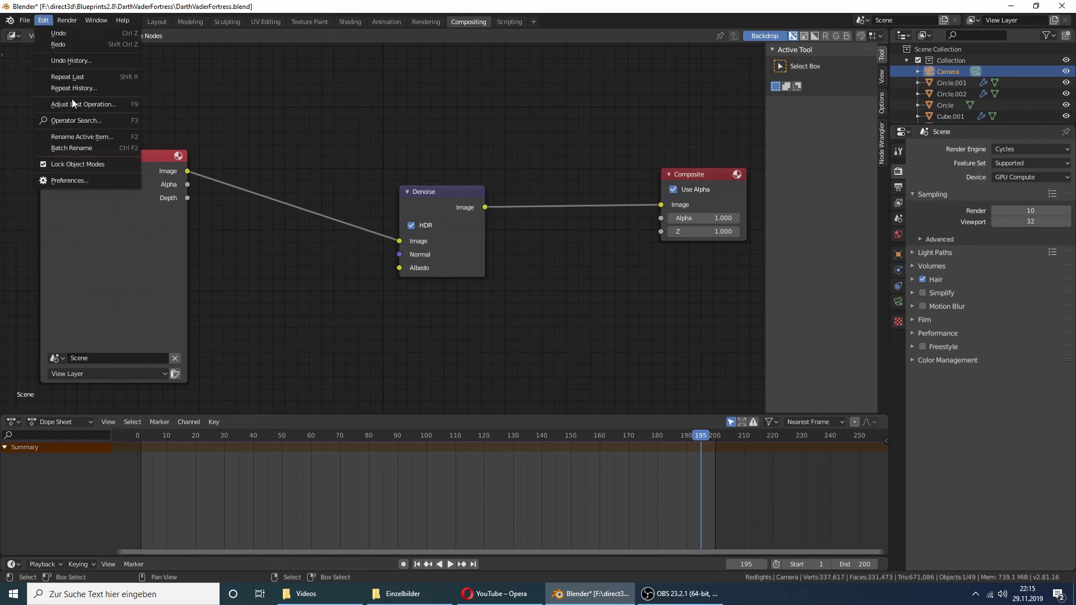
- In Preferences > System, set Cycles Render Devices to CUDA (not OptiX), then return to the Layout workspace
{"action": "left_click", "coordinate": [69, 180]}
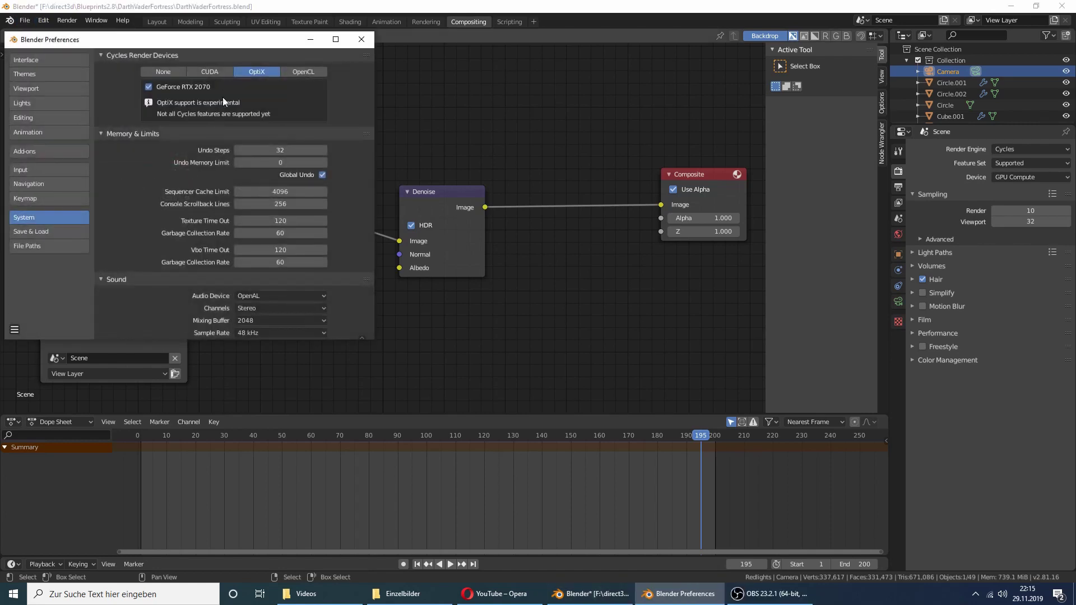
{"action": "left_click", "coordinate": [217, 71]}
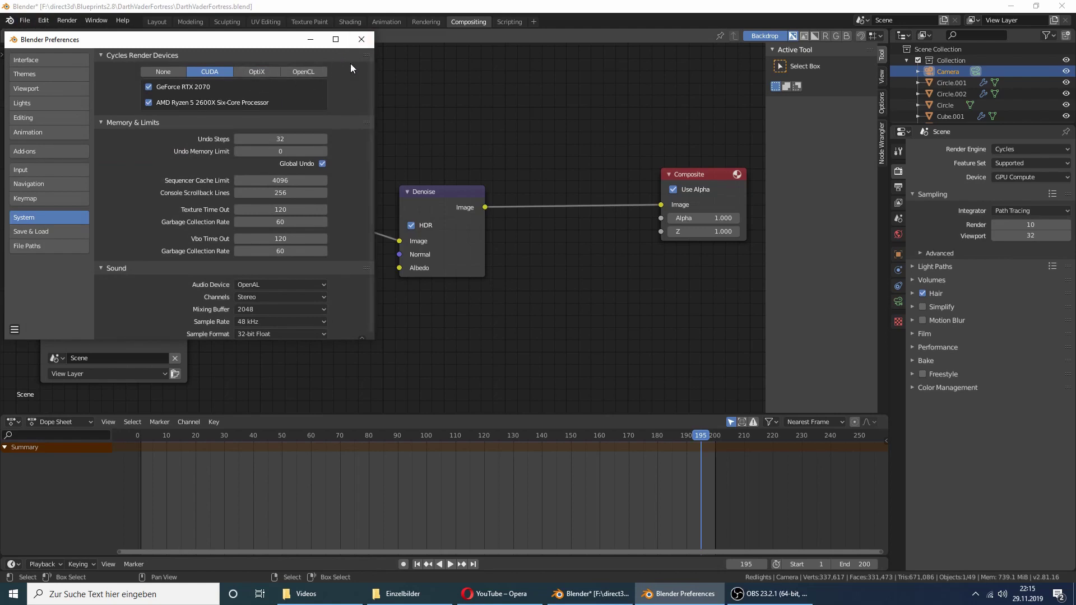
{"action": "left_click", "coordinate": [263, 71]}
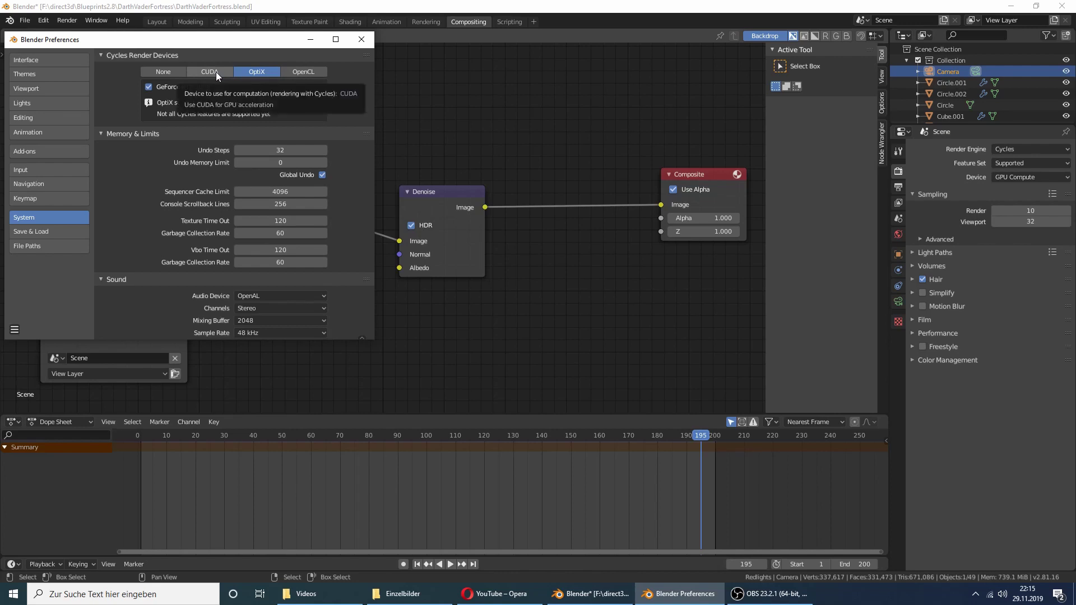
{"action": "left_click", "coordinate": [217, 72]}
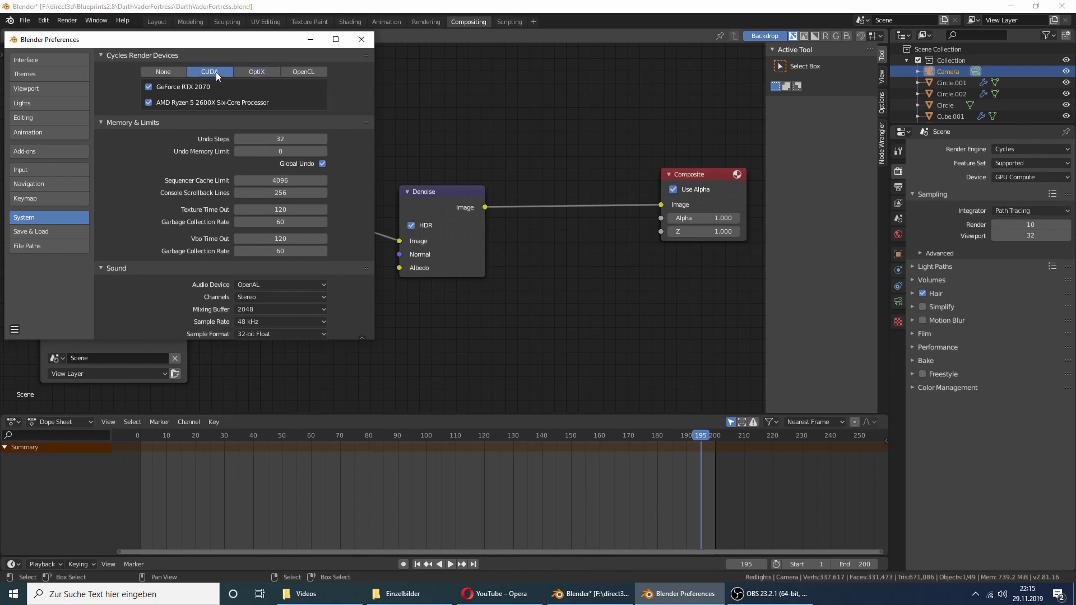
{"action": "left_click", "coordinate": [361, 40]}
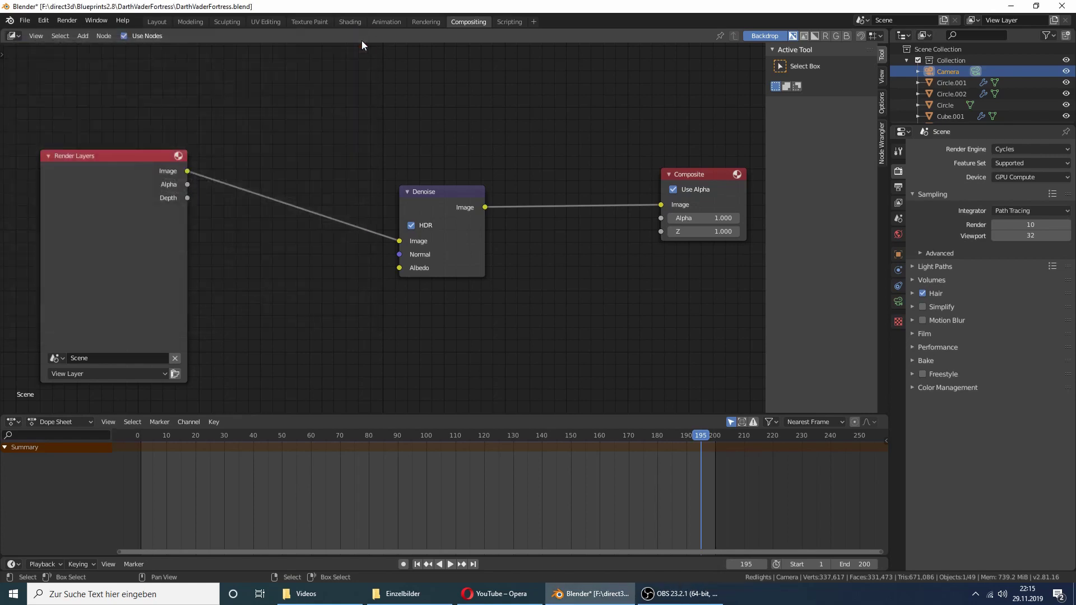
{"action": "left_click", "coordinate": [158, 22]}
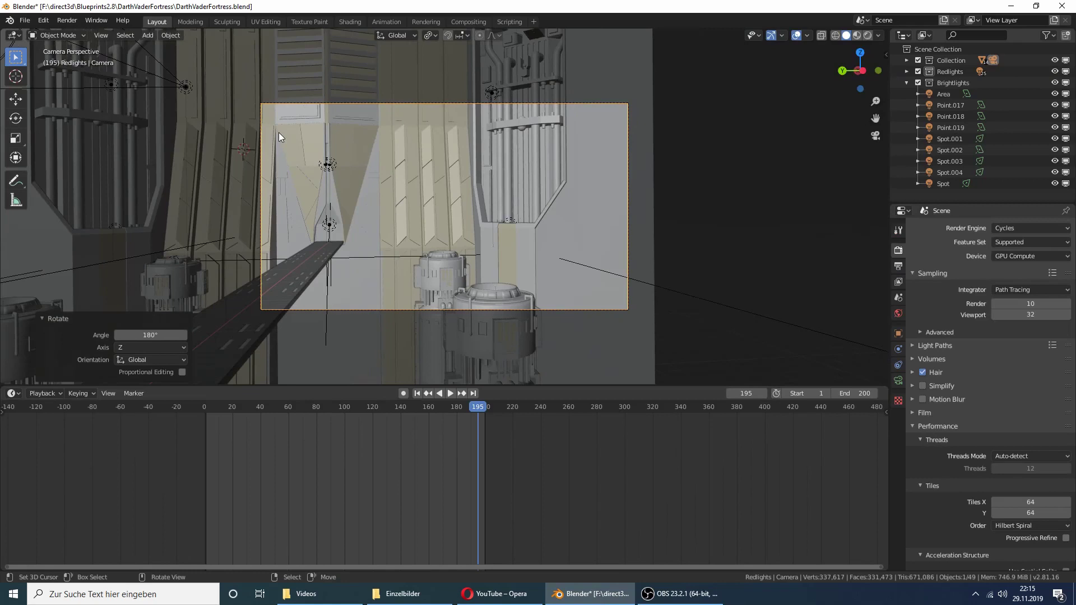
- Render frame 195 in Cycles (about 48 seconds), review the denoised image, then close the render window
{"action": "key", "text": "F12"}
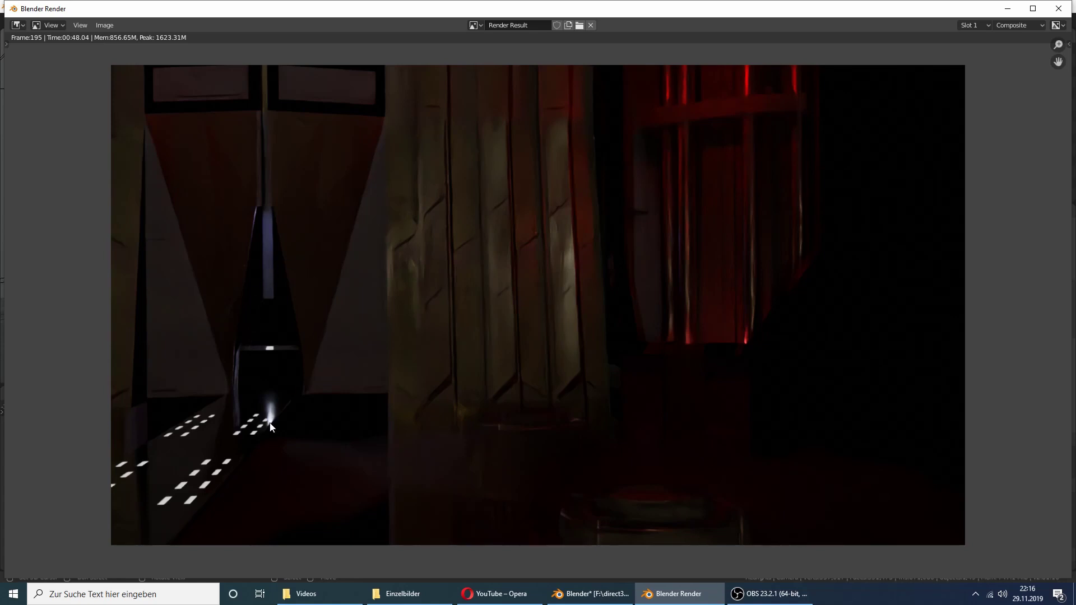
{"action": "left_click", "coordinate": [1058, 9]}
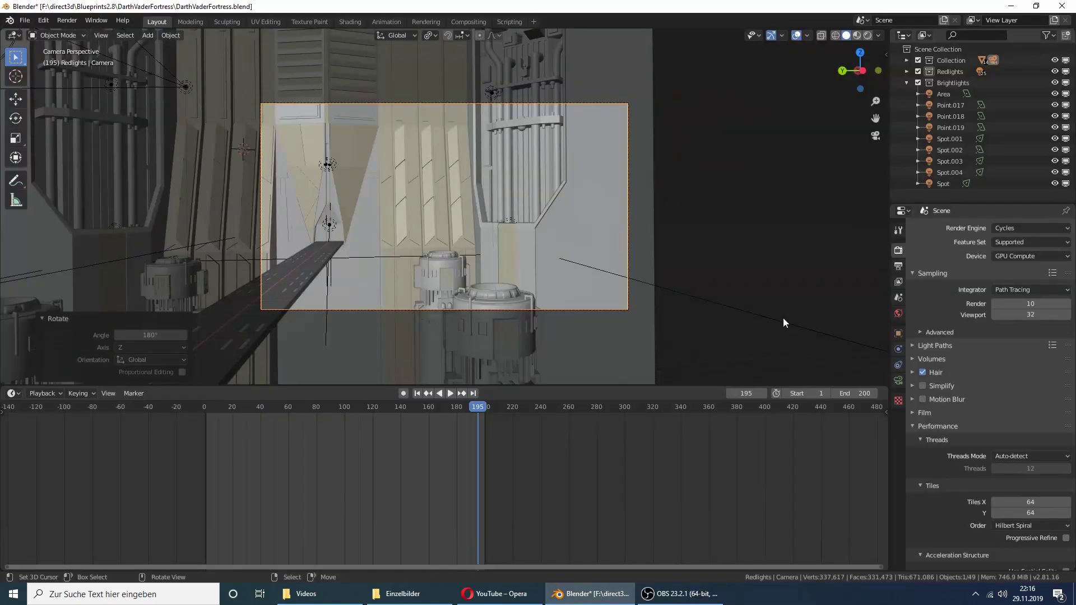